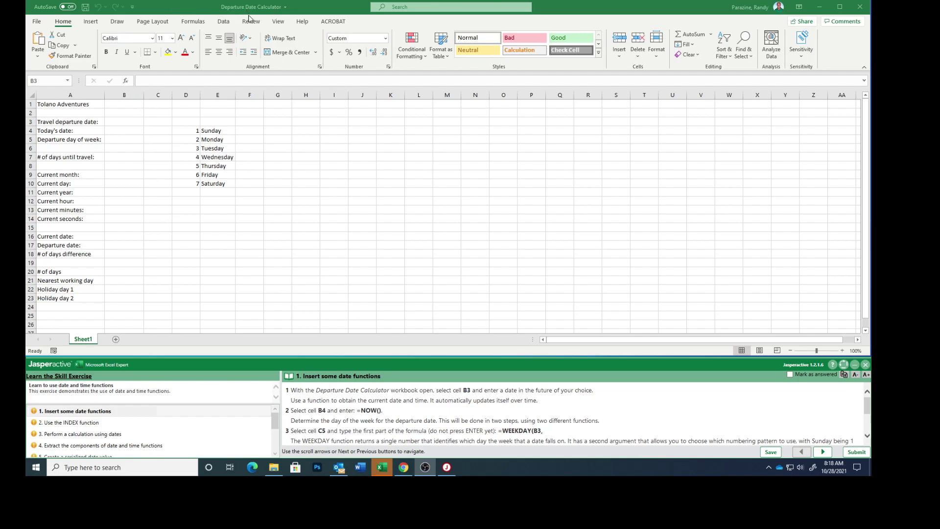
Step: Enter the travel departure date 08/26/2026 in B3, which displays as 26-Aug-26
left_click(116, 122)
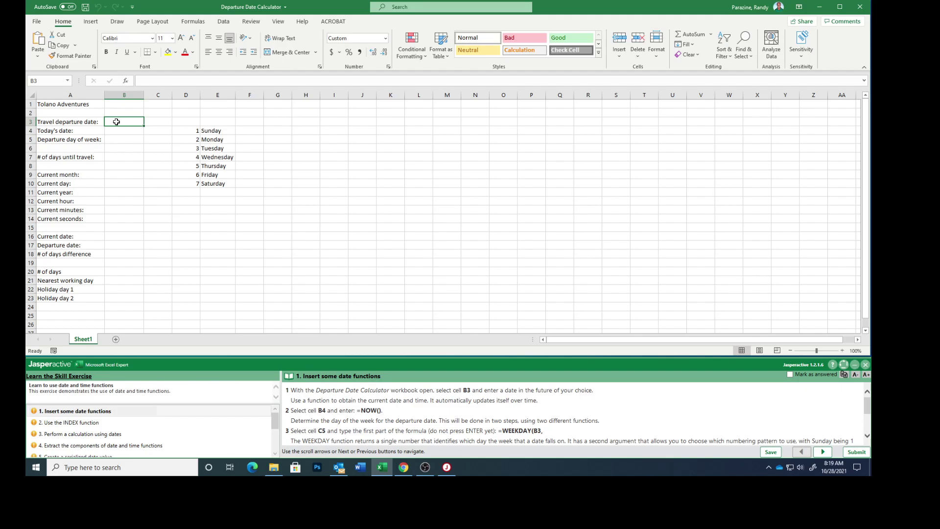
type("08/26/")
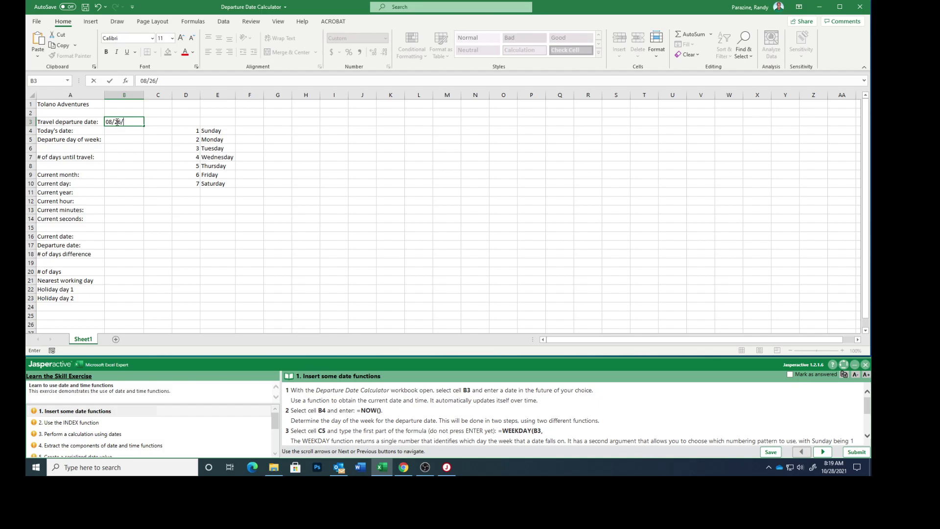
type("2026")
key("Return")
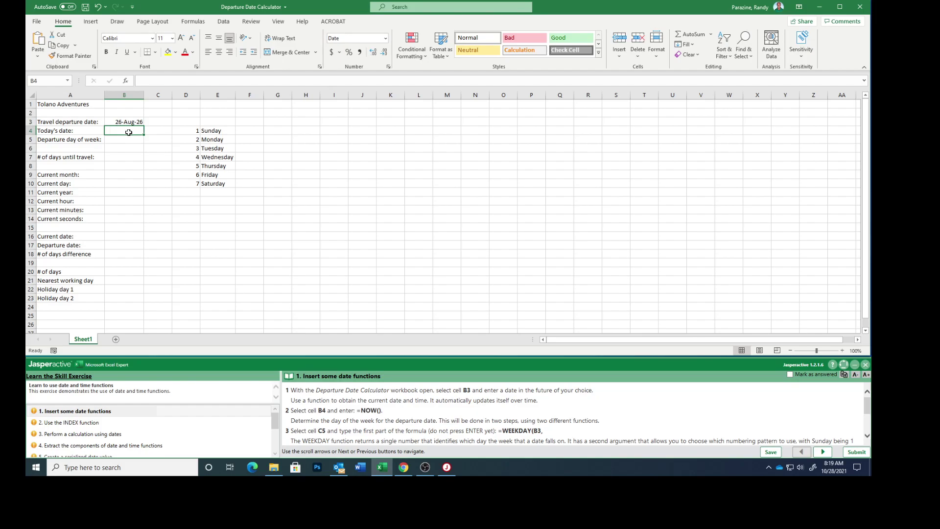
Step: Put =NOW() in B4 and autofit column B so today's date shows 28-Oct-21
type("=now")
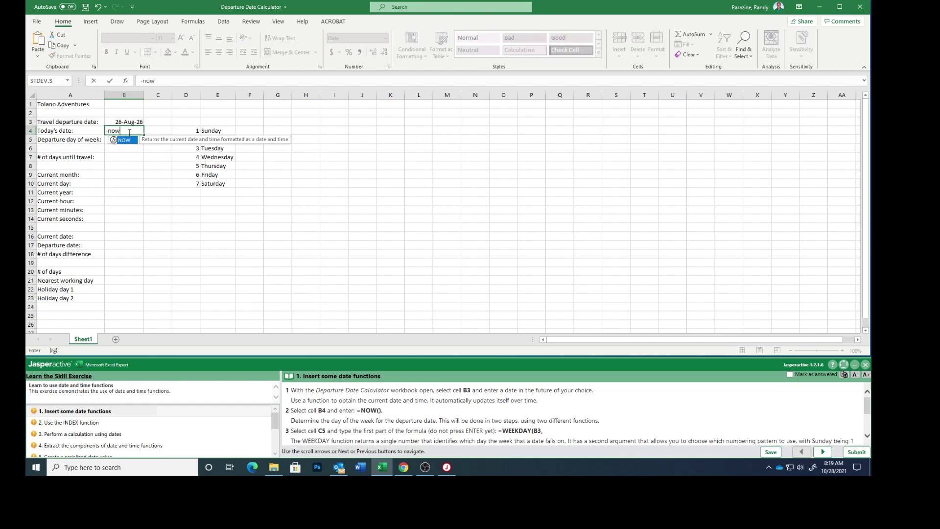
type("()")
key("Return")
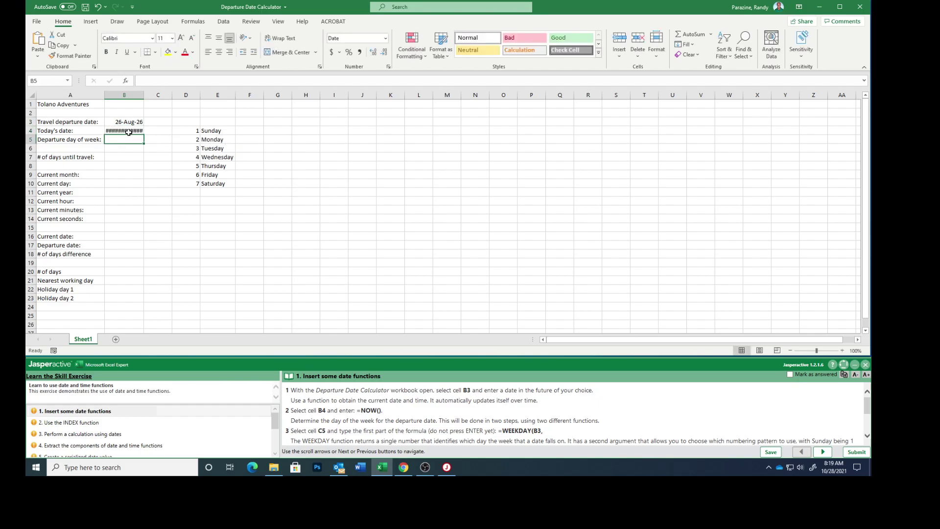
double_click(144, 94)
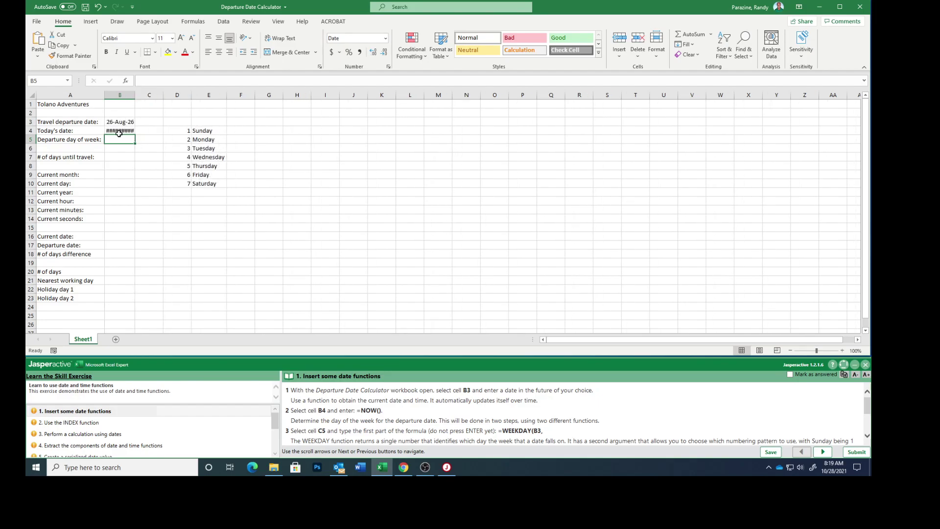
left_click(115, 131)
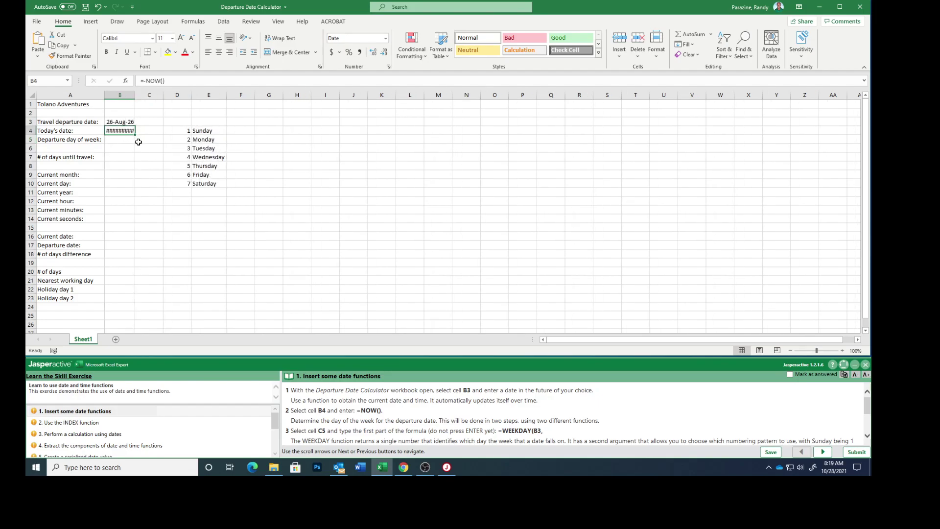
left_click(147, 80)
key("Return")
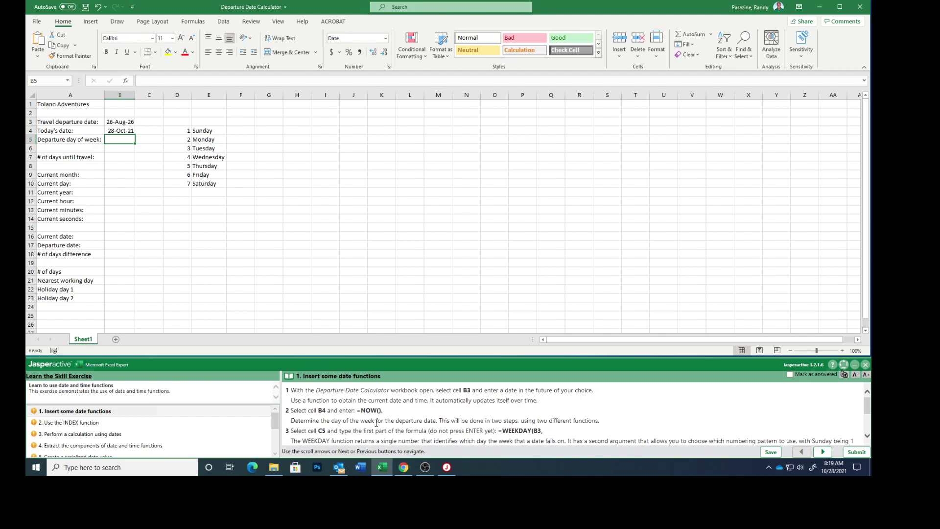
Step: Enter =WEEKDAY(B3,1) in C5 to get the departure weekday number 4
scroll(437, 429, "down", 2)
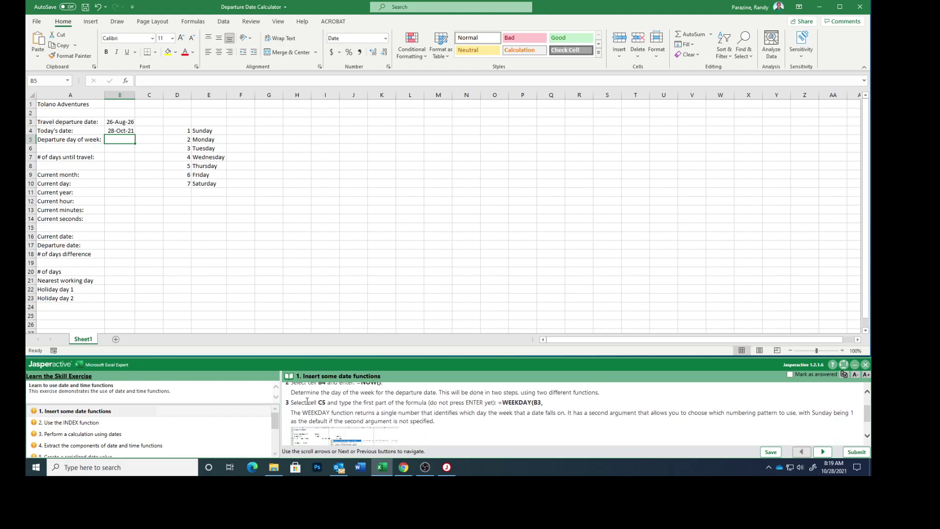
left_click(148, 140)
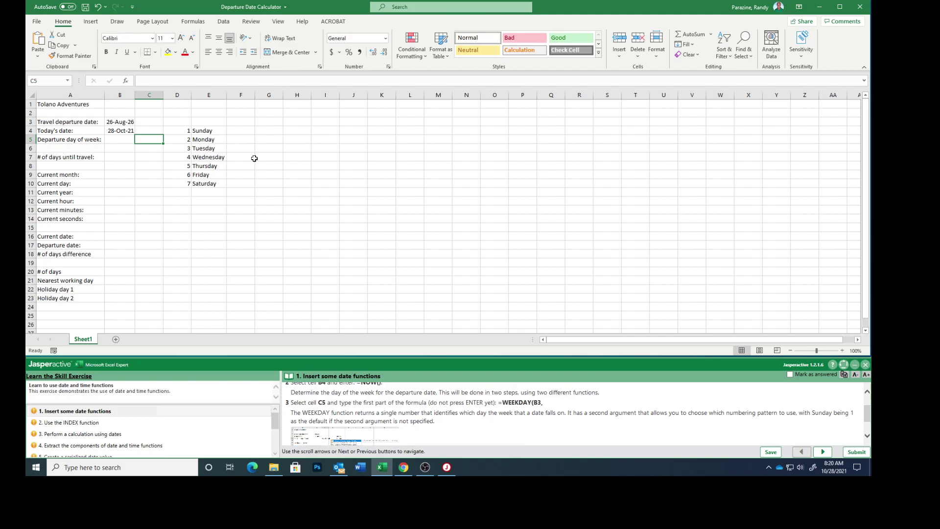
type("=w")
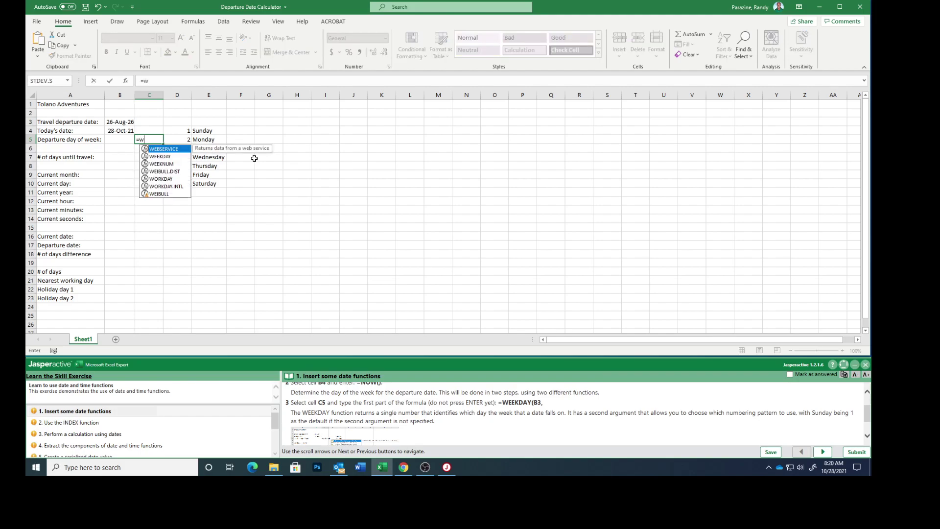
type("eekday")
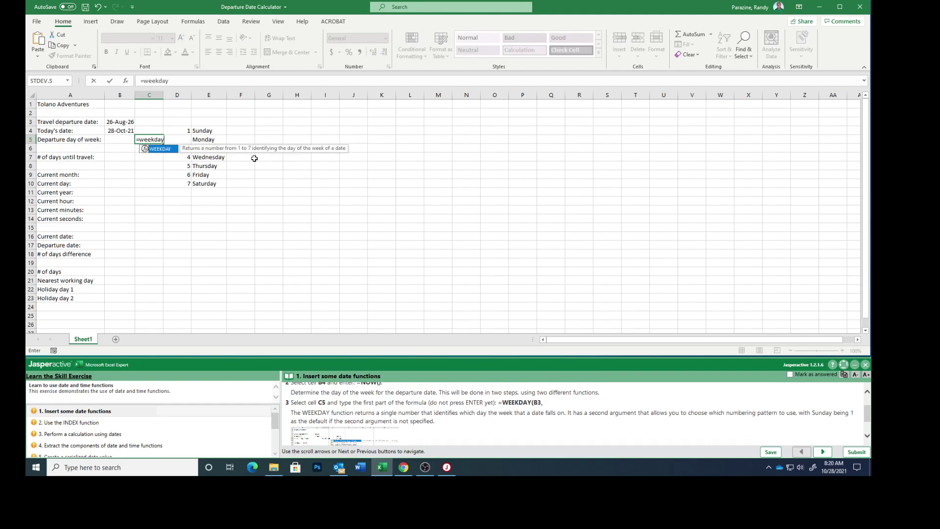
type("(b3")
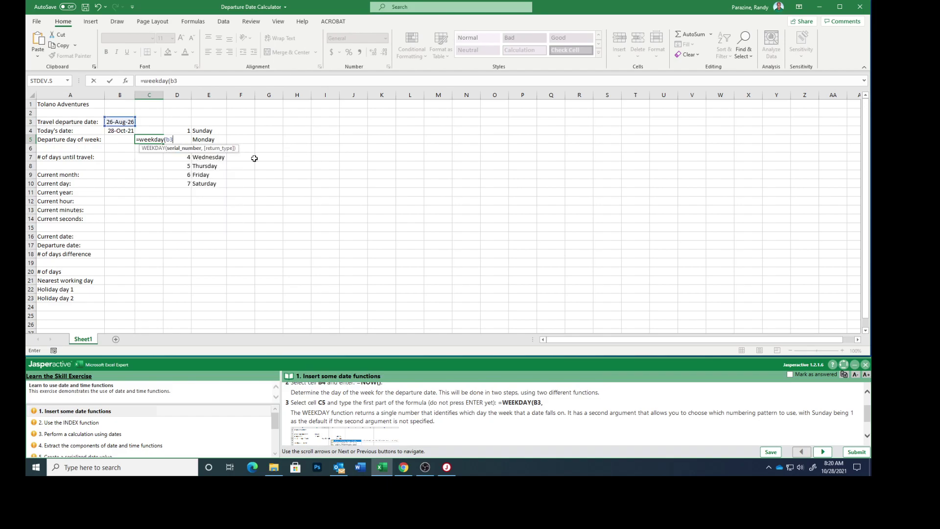
type(",")
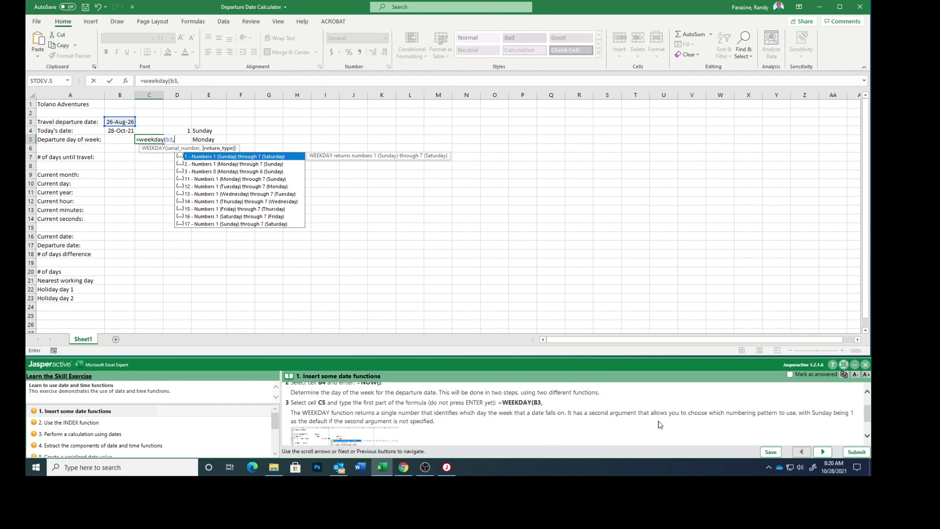
scroll(659, 425, "down", 2)
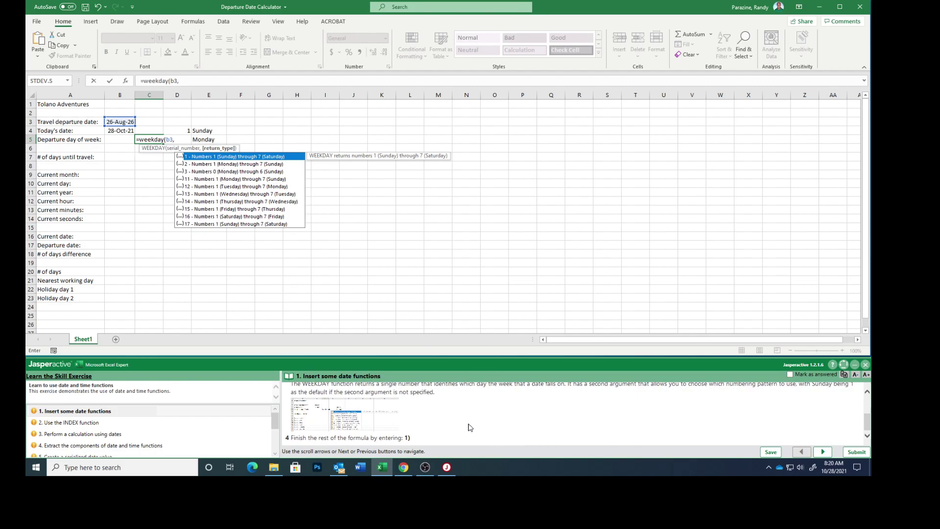
type("1)")
key("Return")
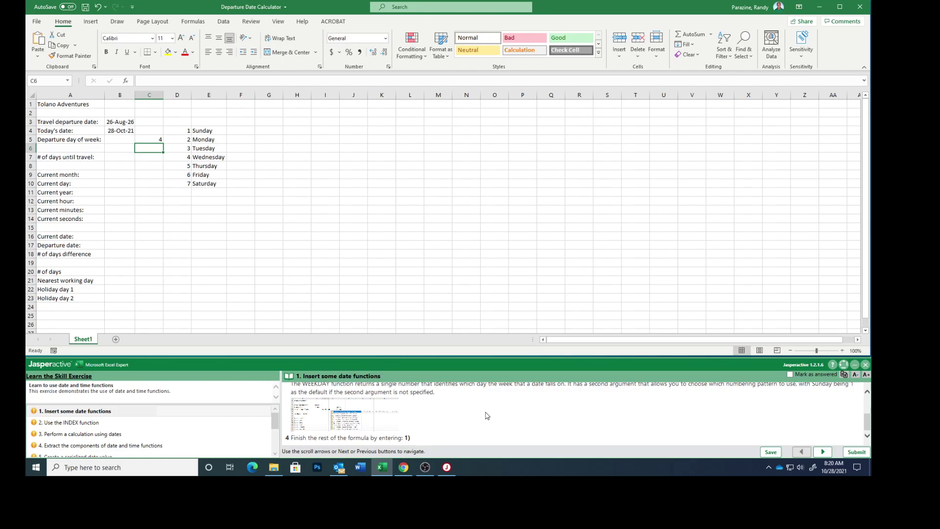
Step: Enter =INDEX(D4:E10,C5,2) in B5 to show Wednesday, autofit column B, and mark the step answered
left_click(793, 375)
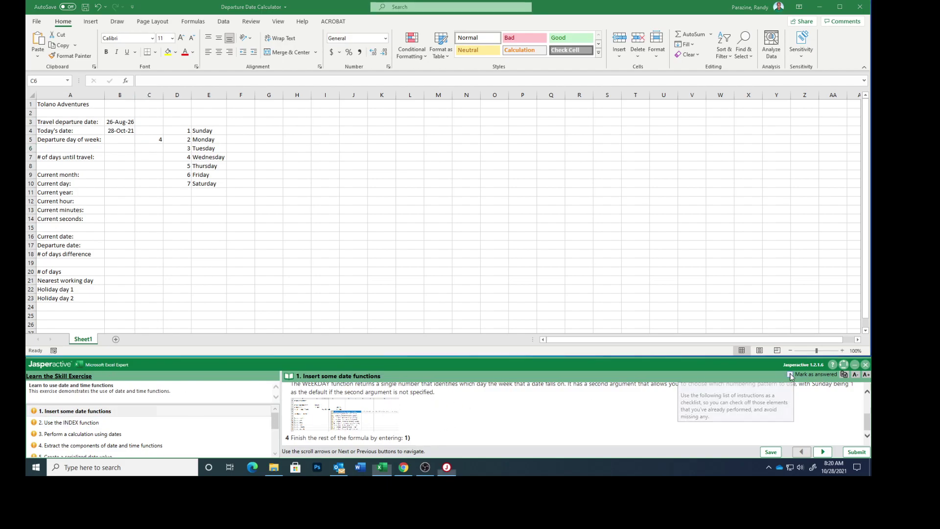
left_click(823, 452)
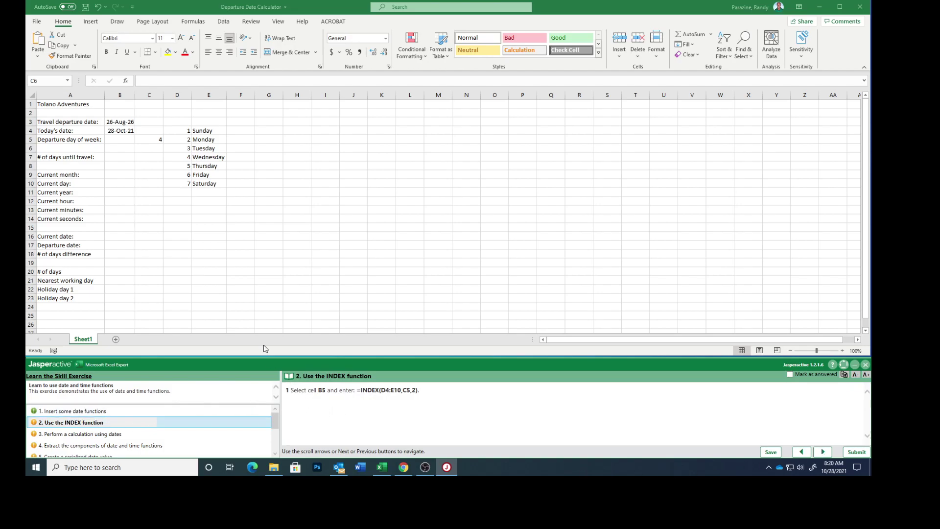
left_click(117, 140)
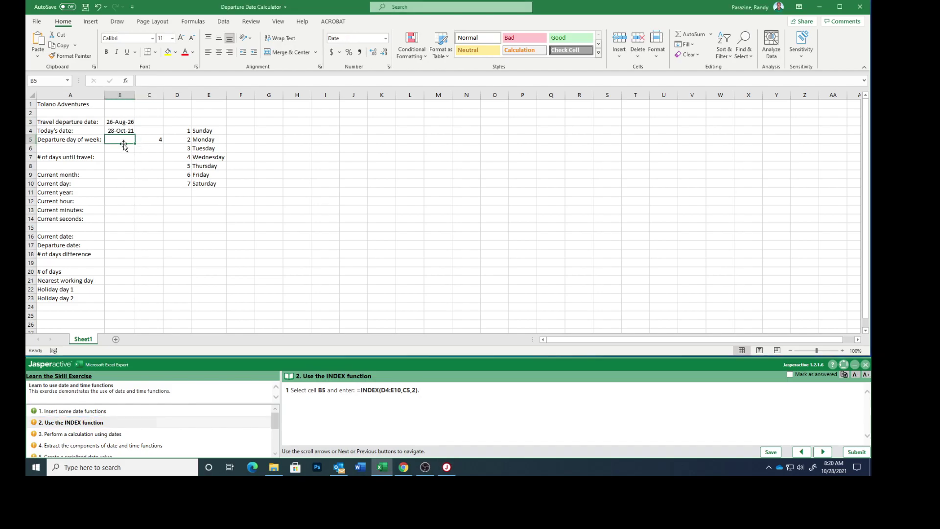
type("=")
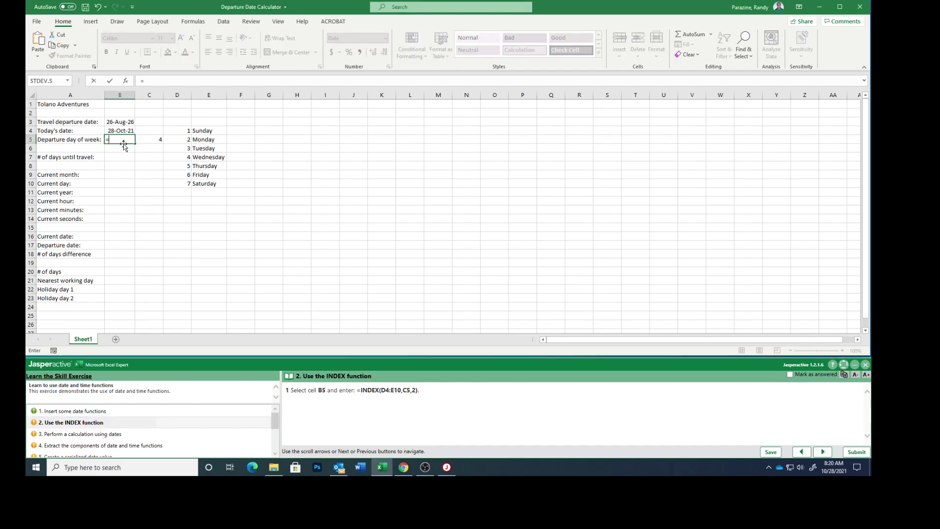
type("ind")
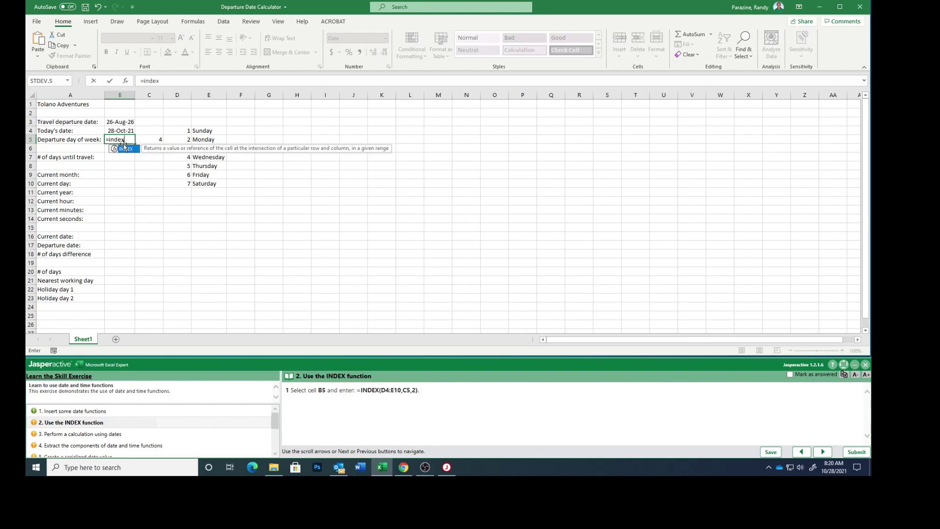
type("ex(d")
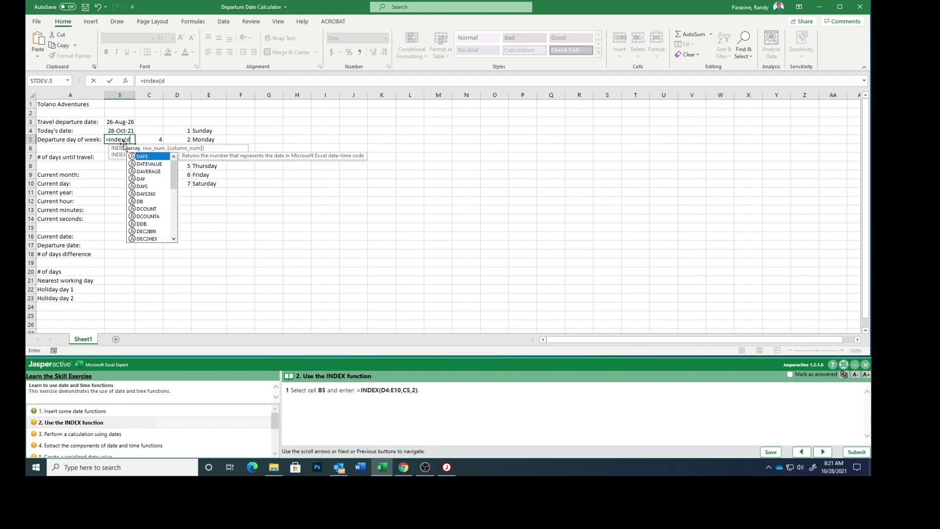
type("4:e1")
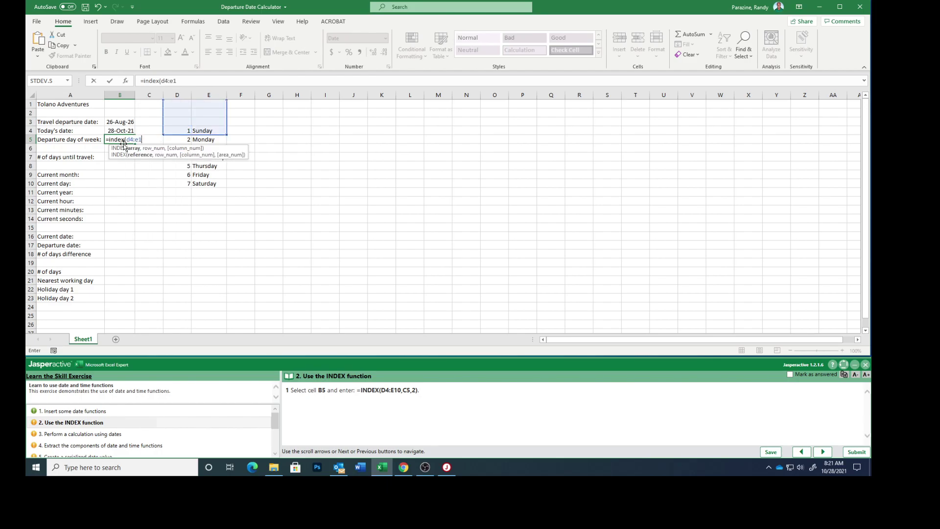
type("0,c5")
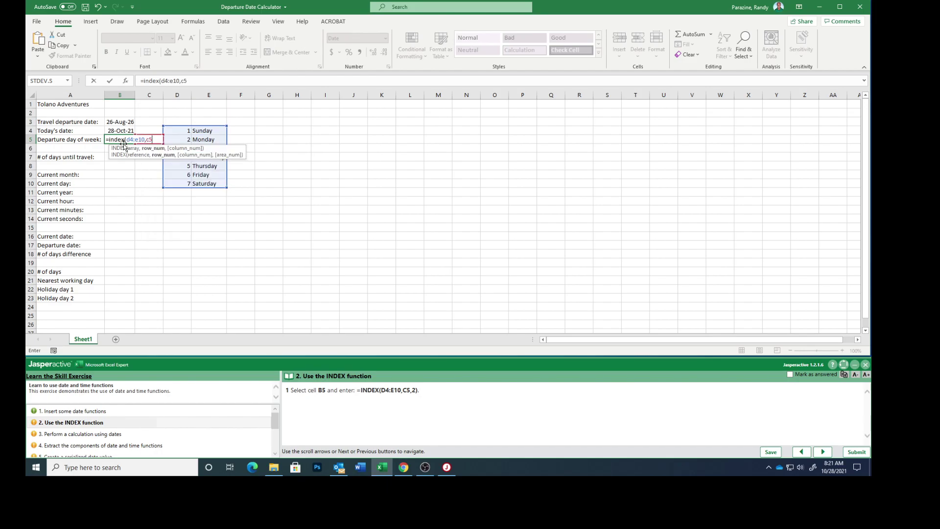
type(",2)")
key("Return")
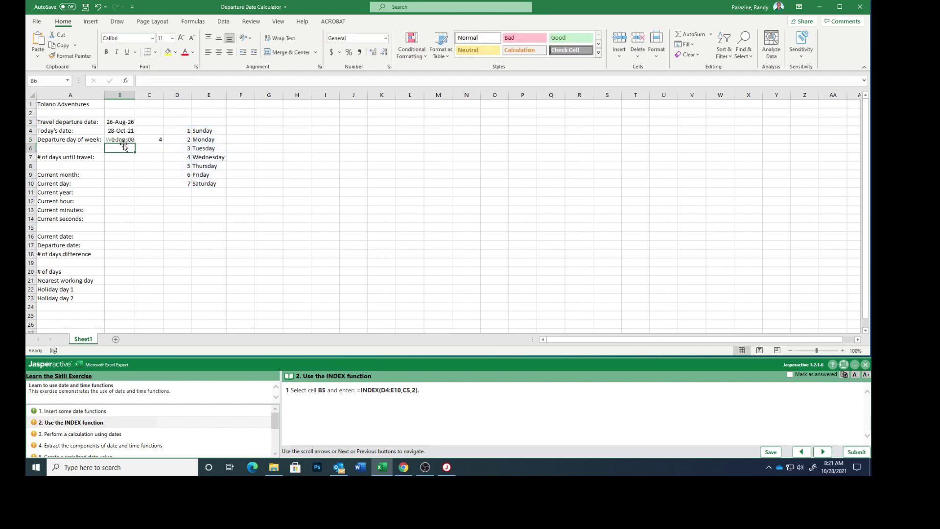
double_click(135, 95)
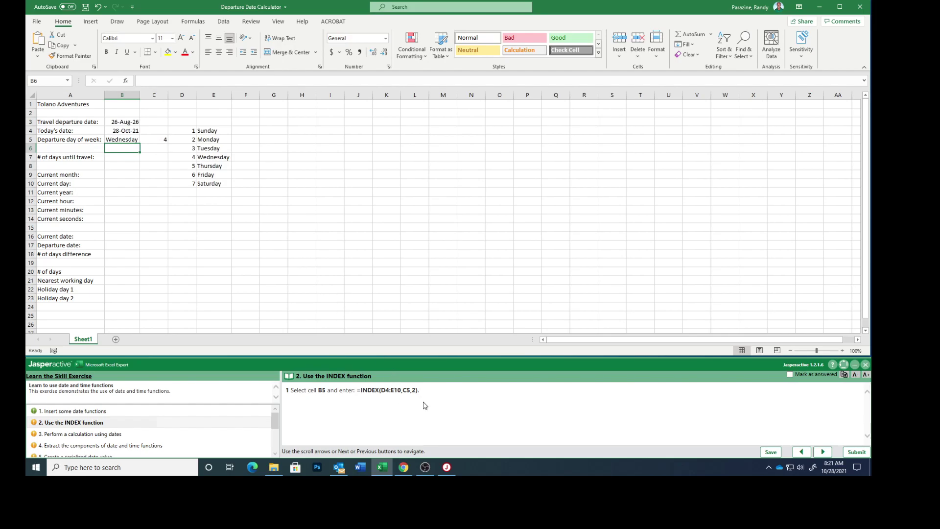
left_click(789, 374)
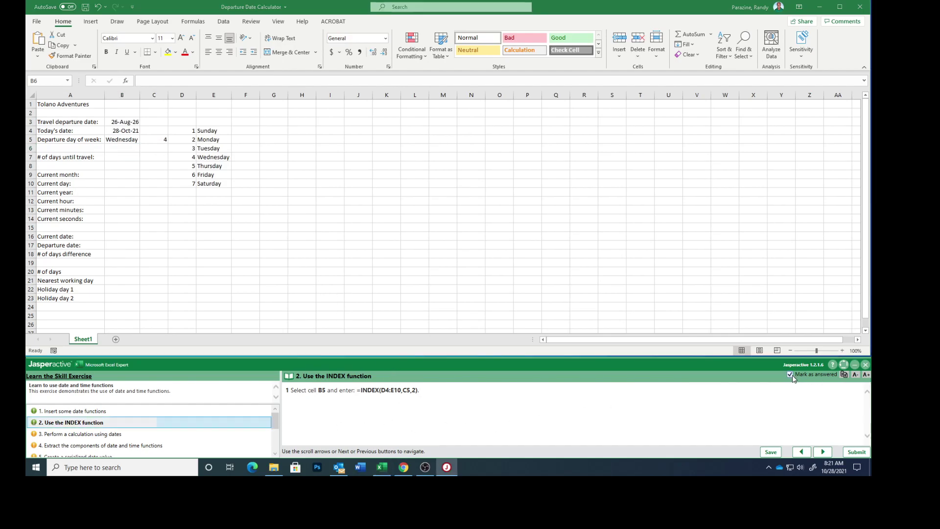
left_click(823, 452)
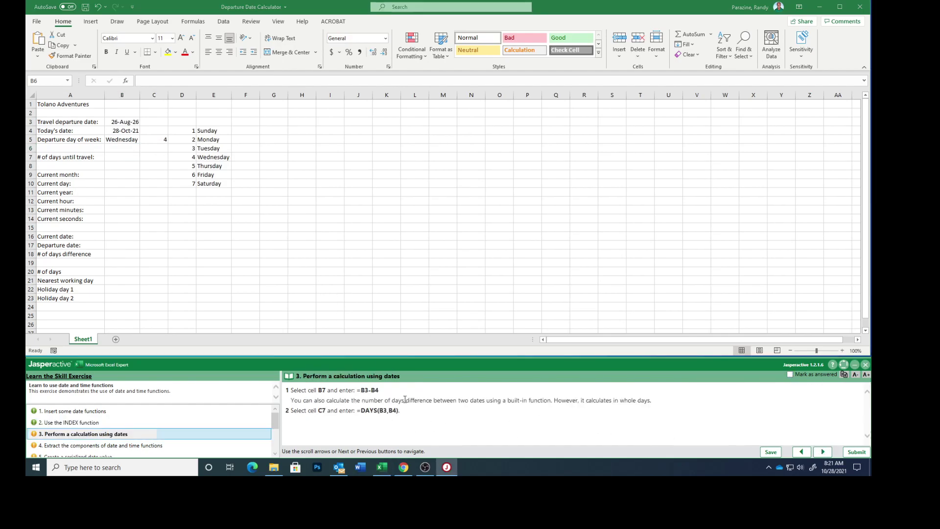
Step: Enter =B3-B4 in B7 to get the days until travel, 1762.6513
left_click(123, 156)
left_click(123, 157)
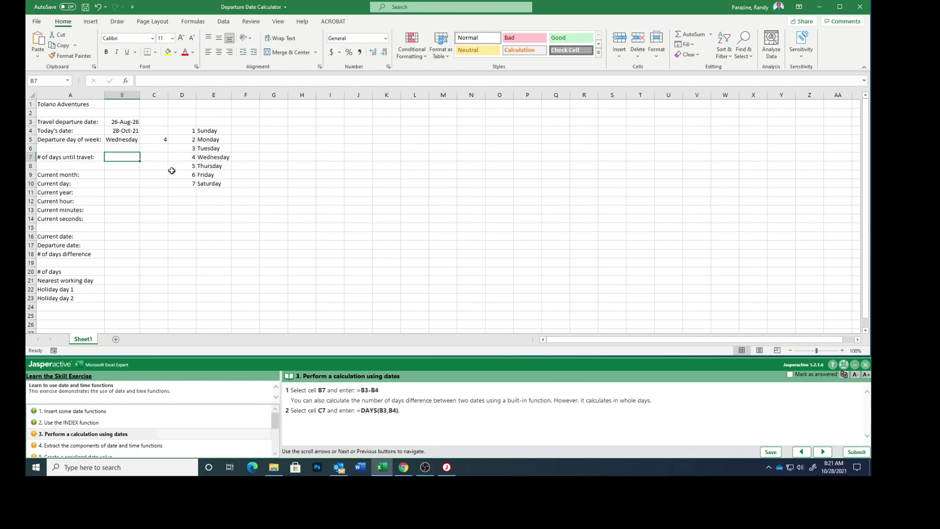
type("=b3-b4")
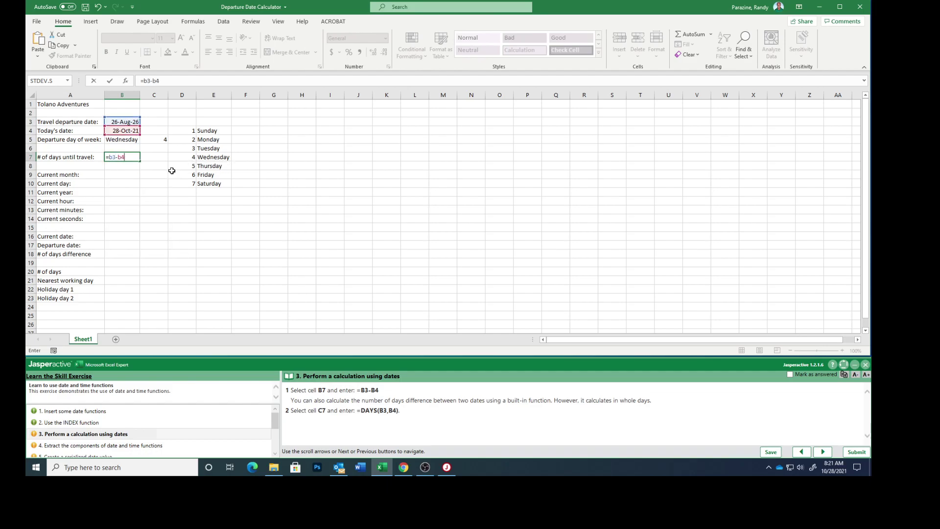
key("Return")
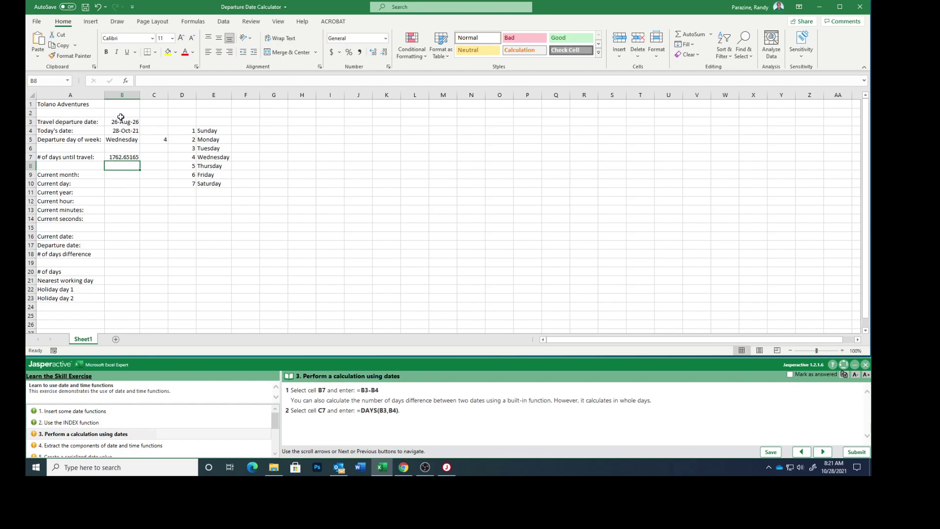
Step: Enter =DAYS(B3,B4) in C7, returning 1763 days
left_click(155, 159)
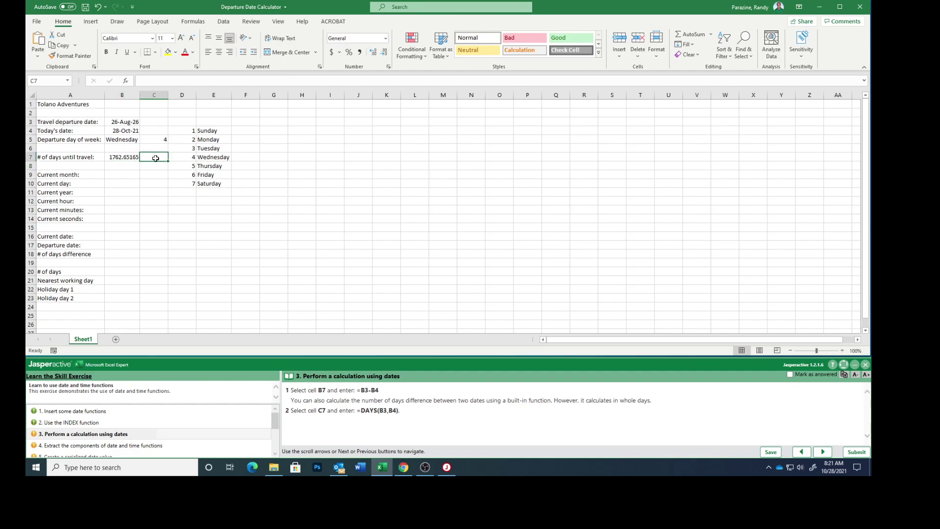
type("=days(")
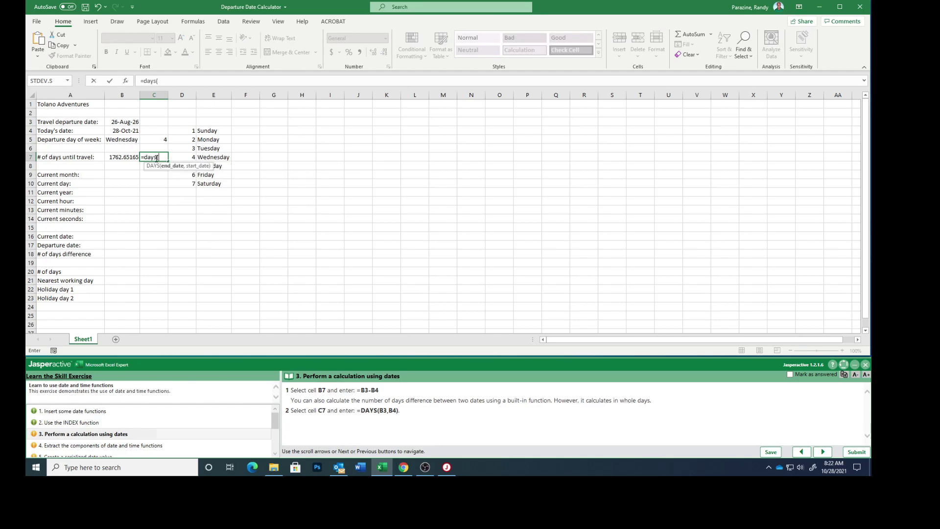
type("b3,b4")
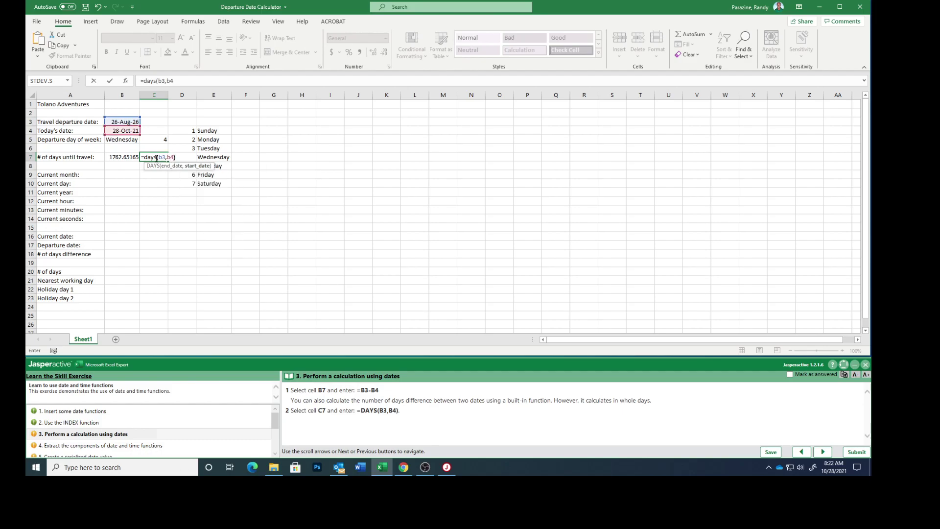
key("Return")
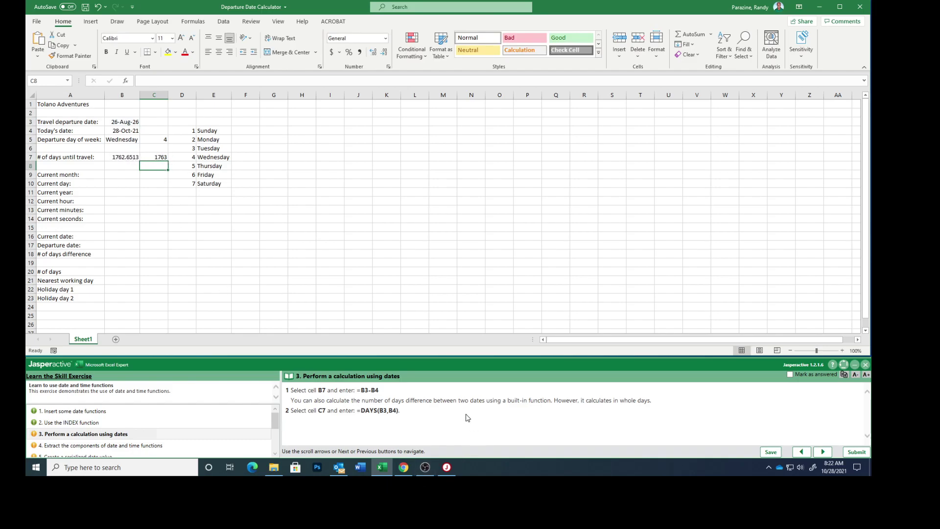
Step: Extract the month, day and year of B4 into B9:B11 (10, 28, 2021)
left_click(790, 373)
left_click(823, 451)
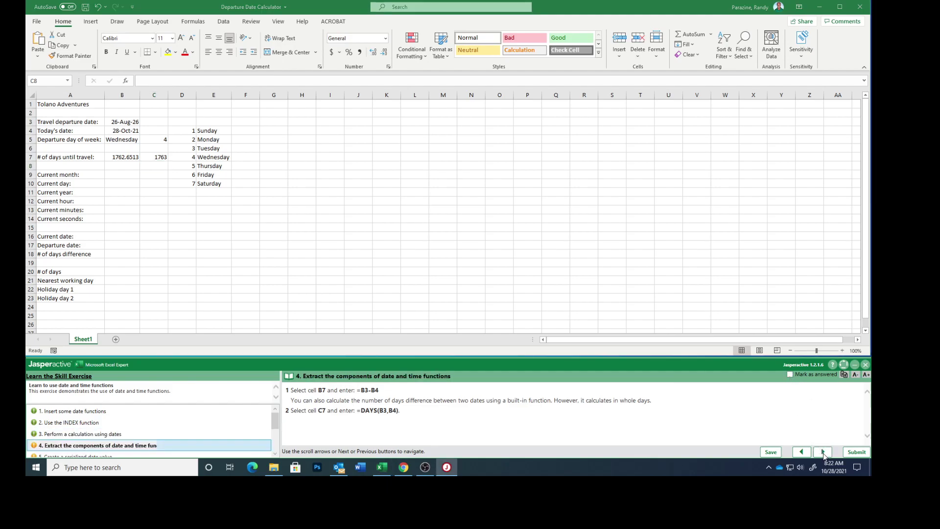
scroll(468, 413, "down", 1)
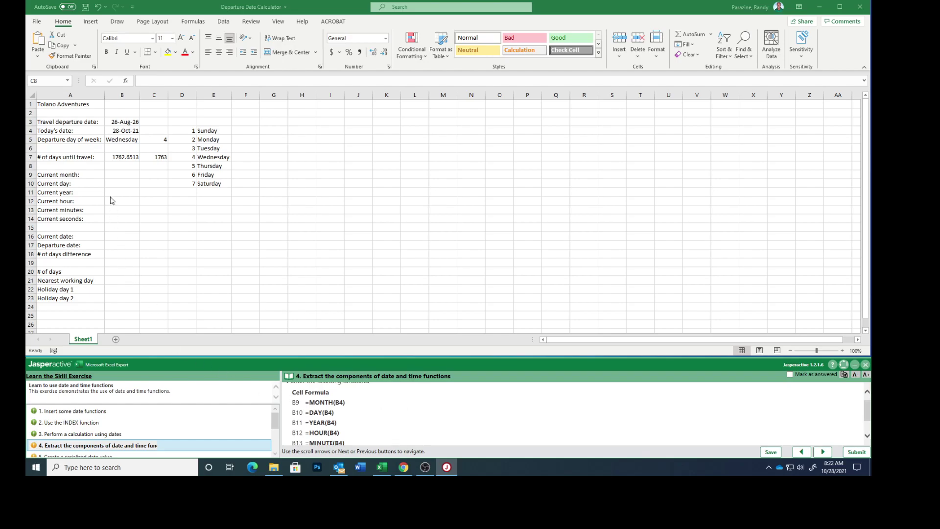
left_click(123, 175)
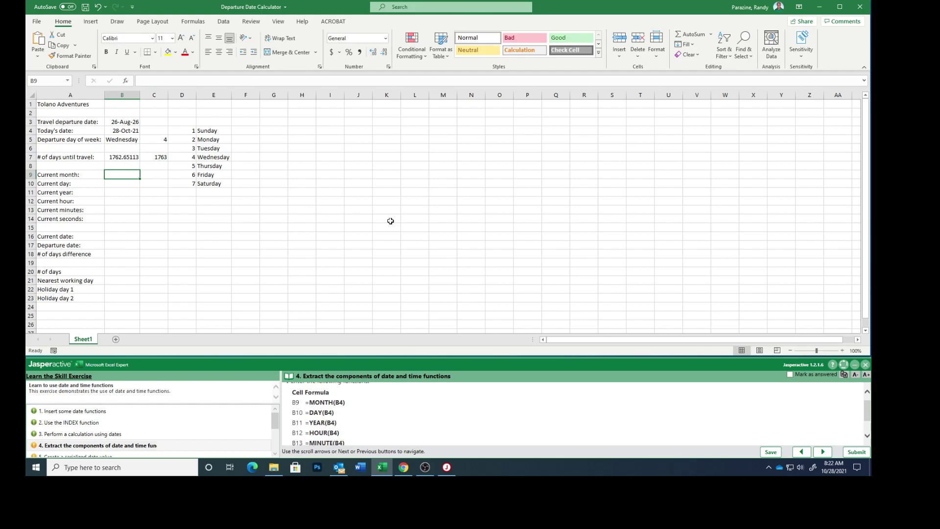
type("=month")
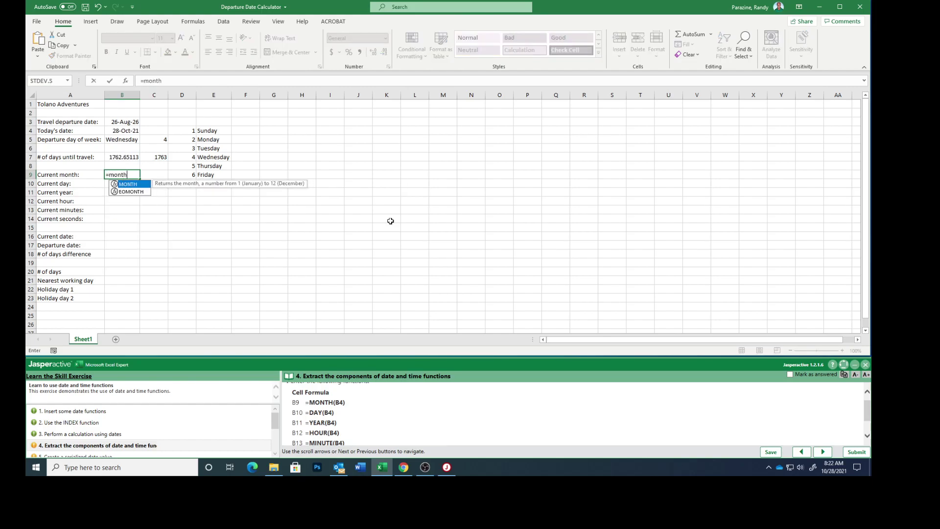
type("(b4)")
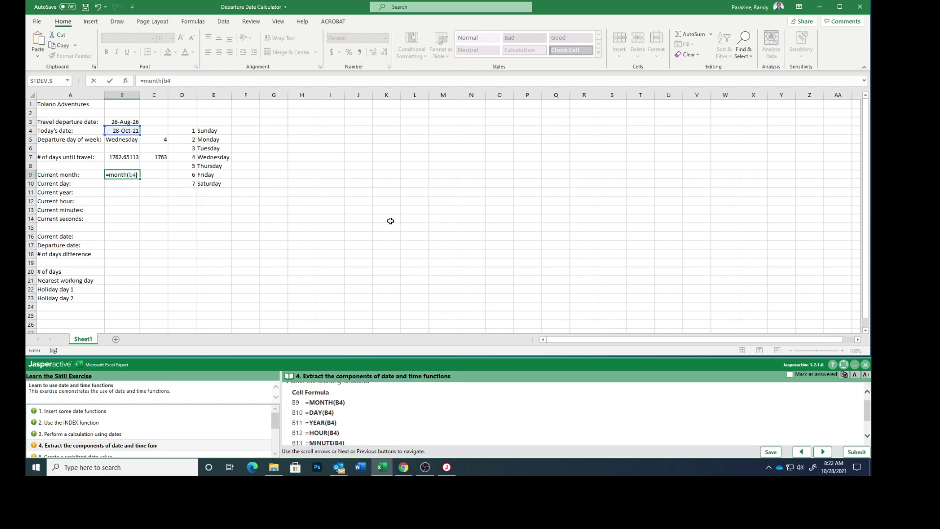
key("Return")
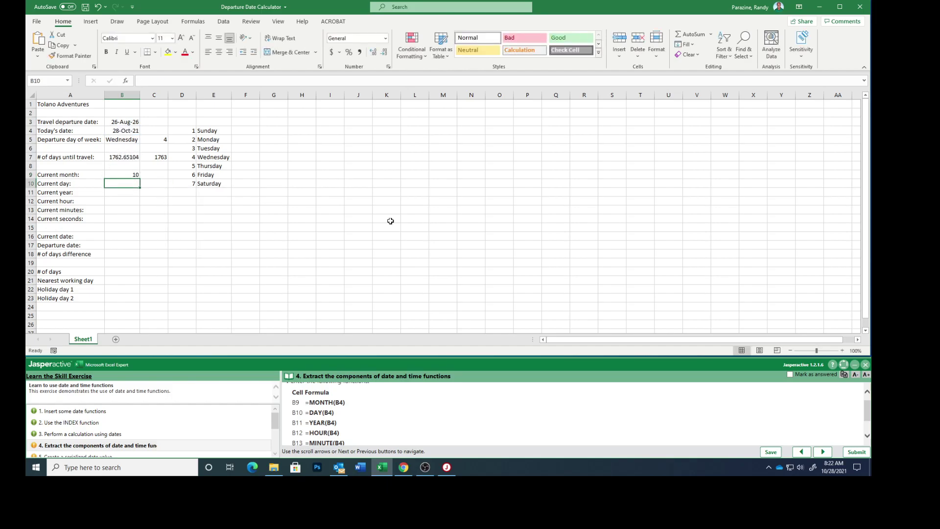
type("=")
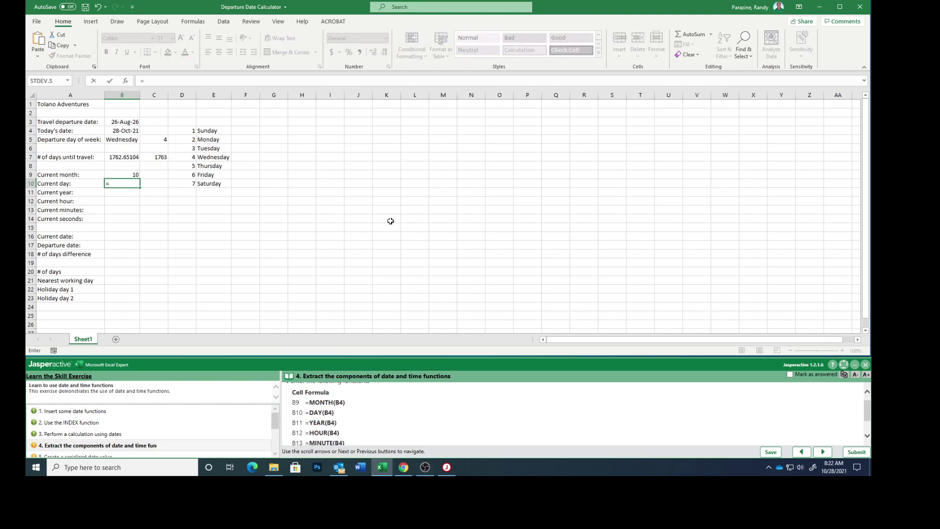
type("day")
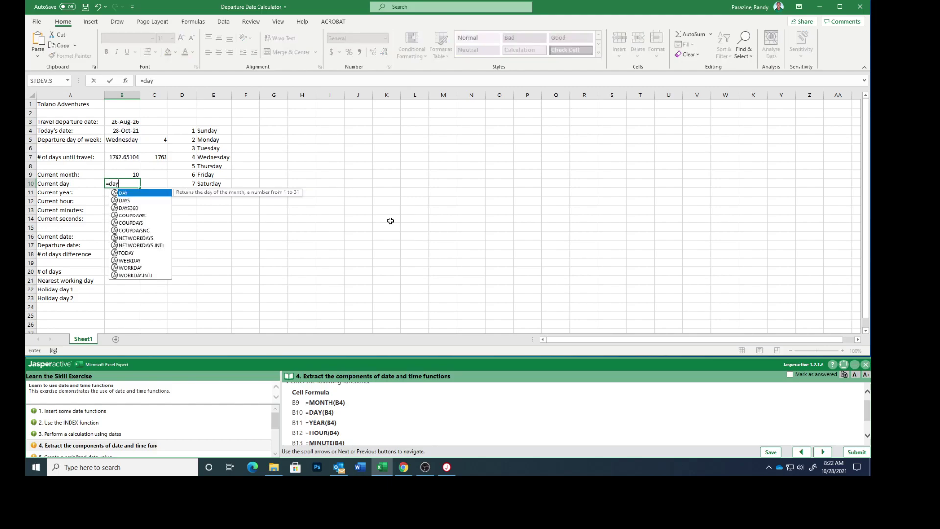
type("(b4")
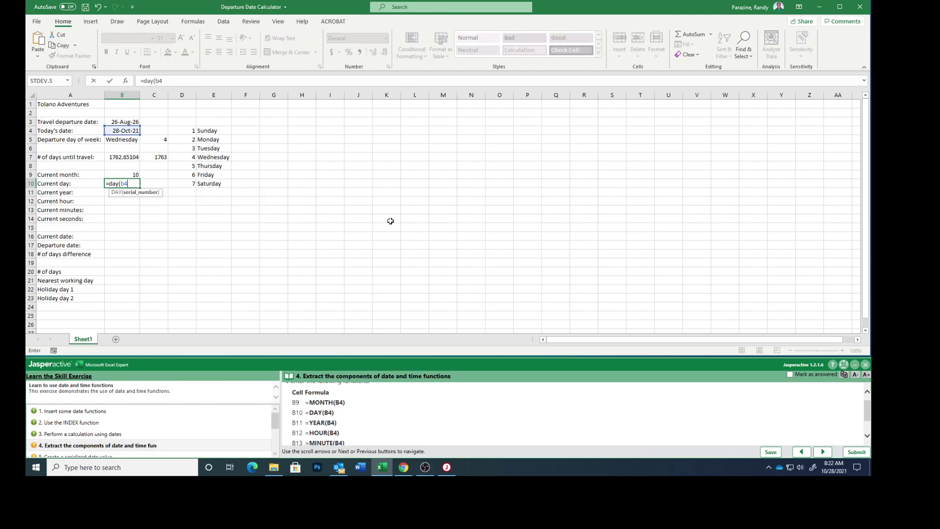
key("Return")
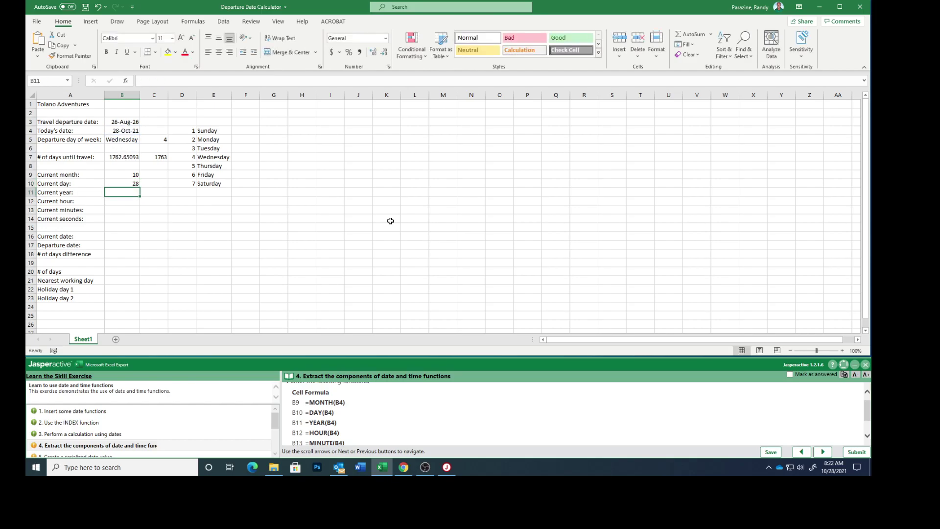
type("=")
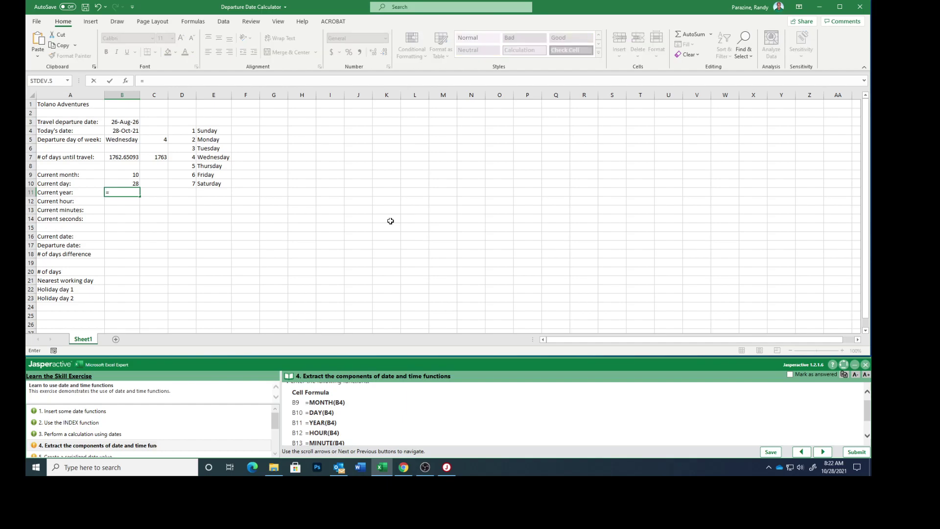
type("year")
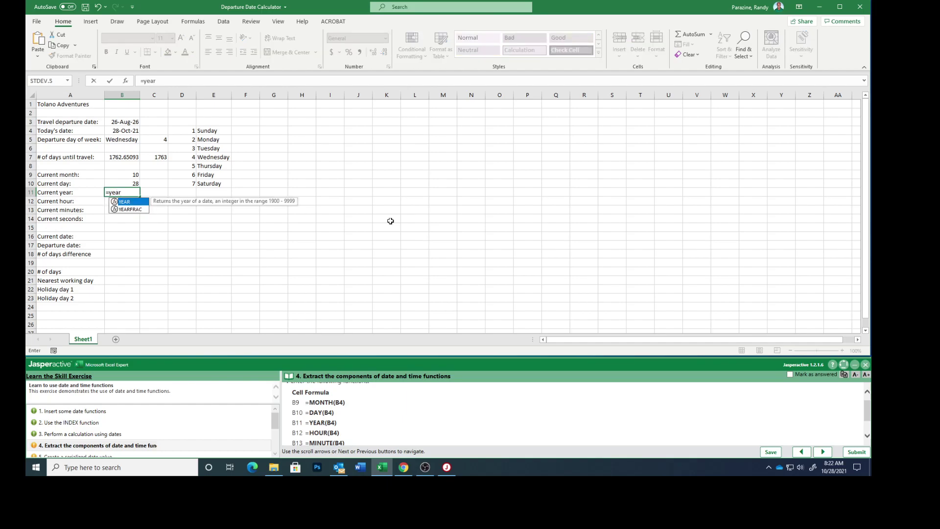
type("(b4)")
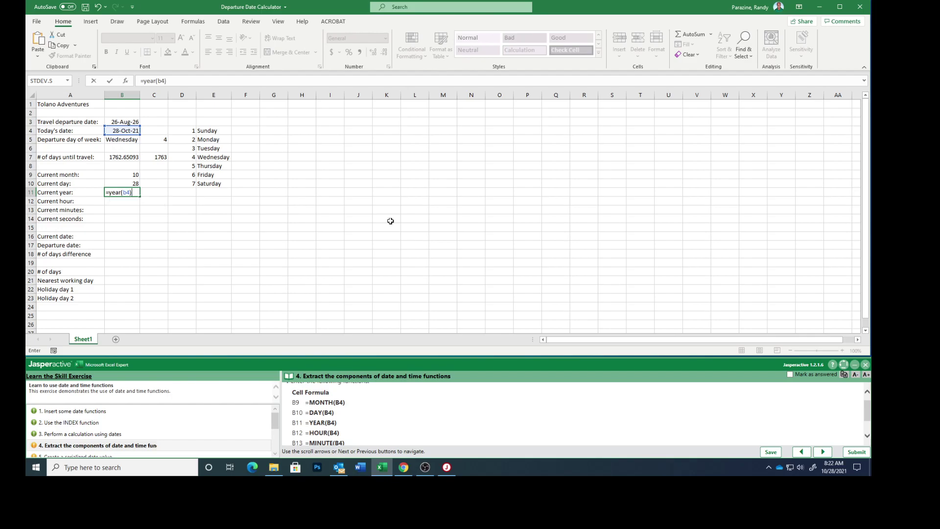
key("Return")
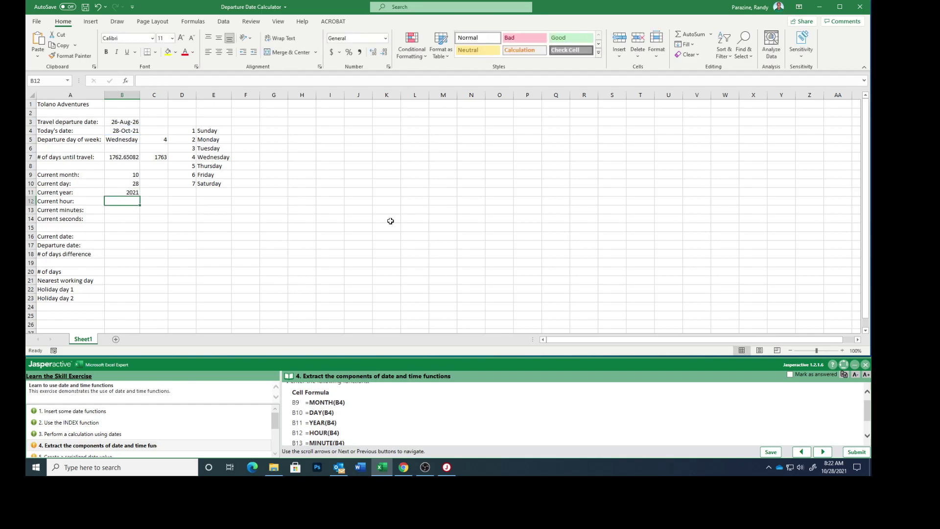
Step: Extract the hour, minute and second of B4 into B12:B14 (8, 23, 15)
type("=hou")
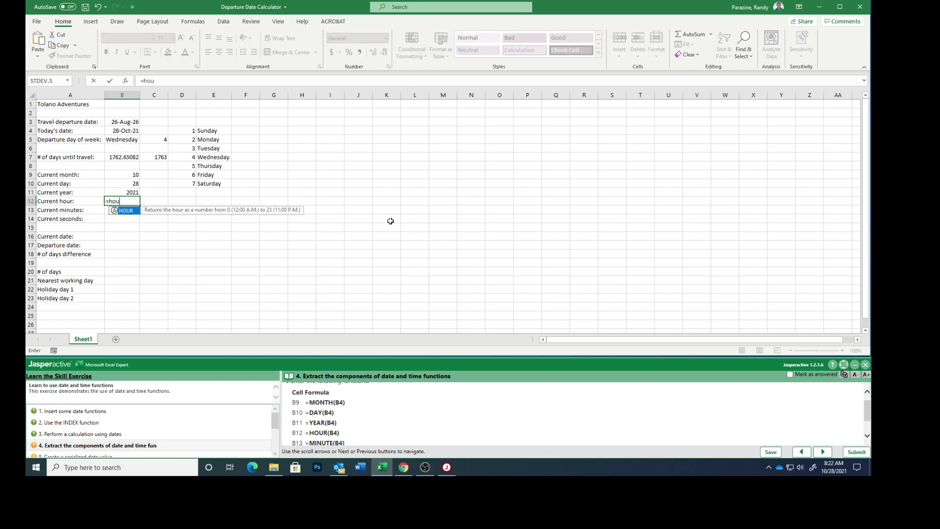
type("r(")
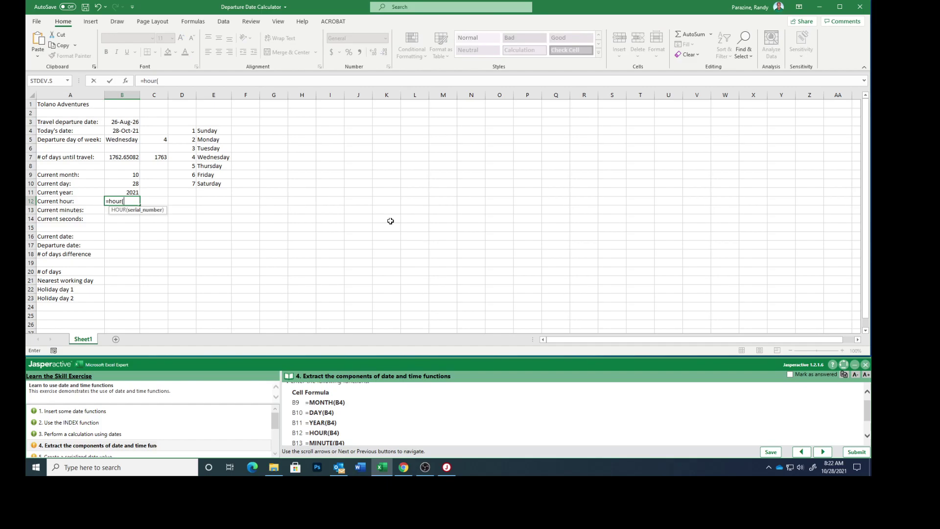
type("b4)")
key("Return")
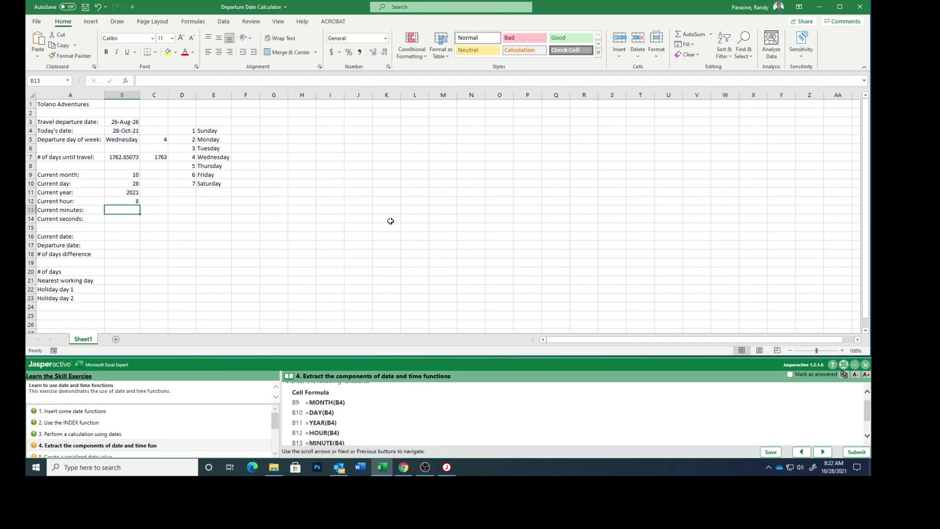
type("=minute")
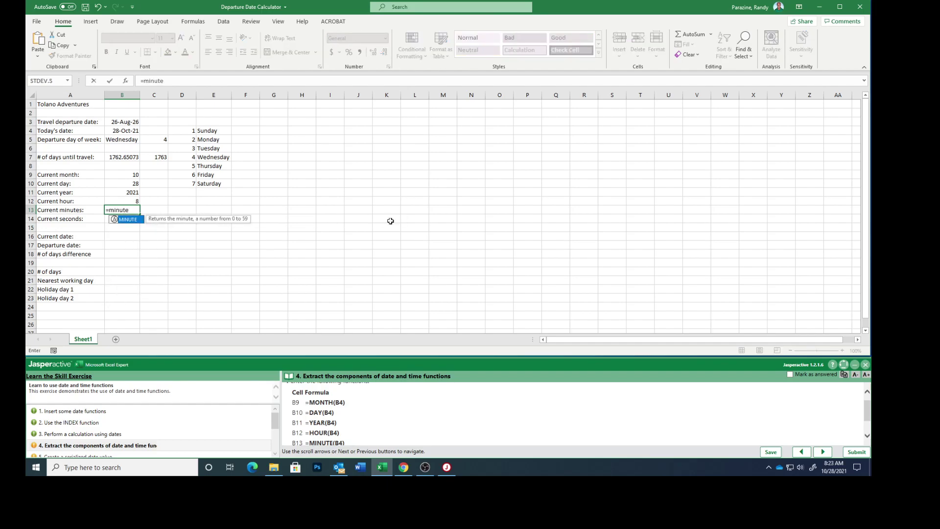
type("(b4")
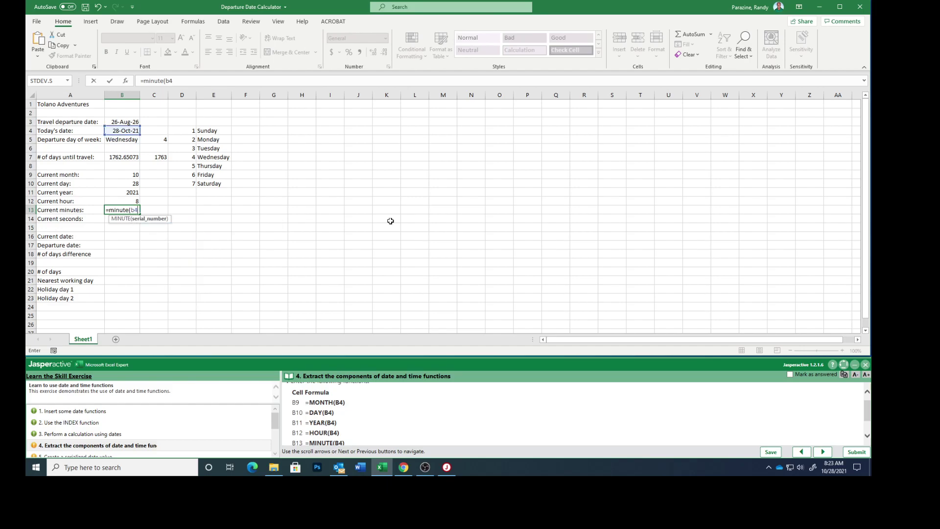
type(")")
key("Return")
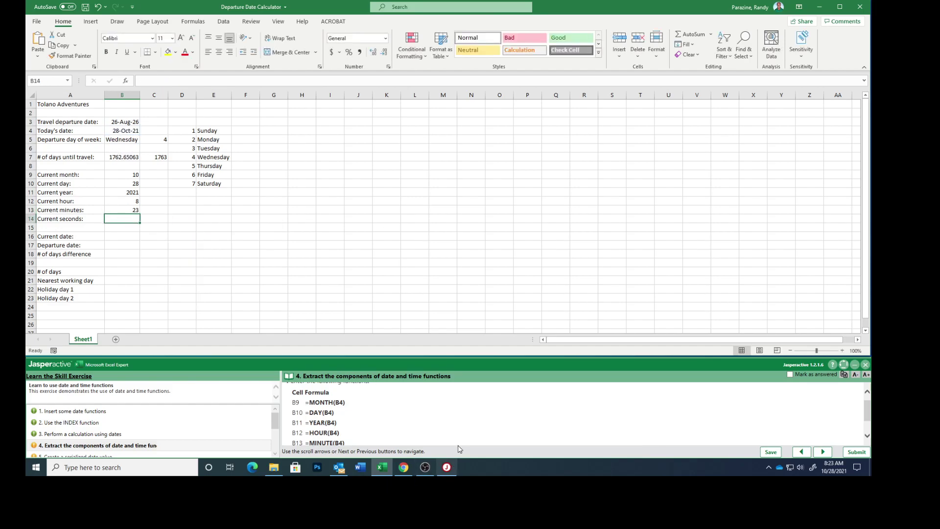
scroll(457, 443, "down", 1)
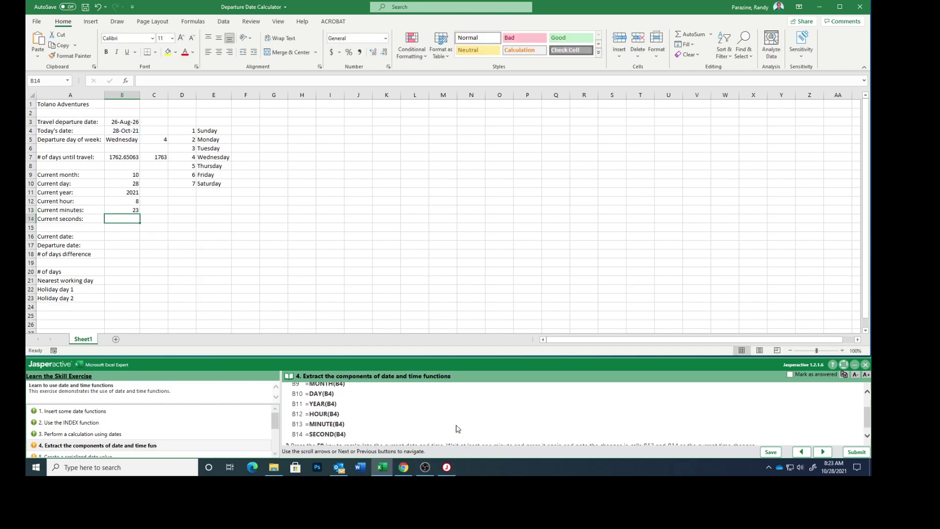
type("=secon")
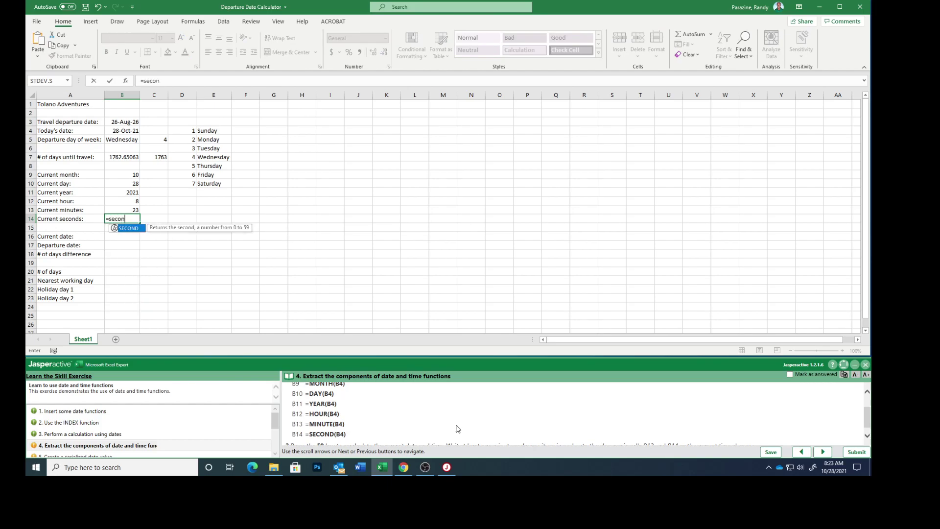
type("d(")
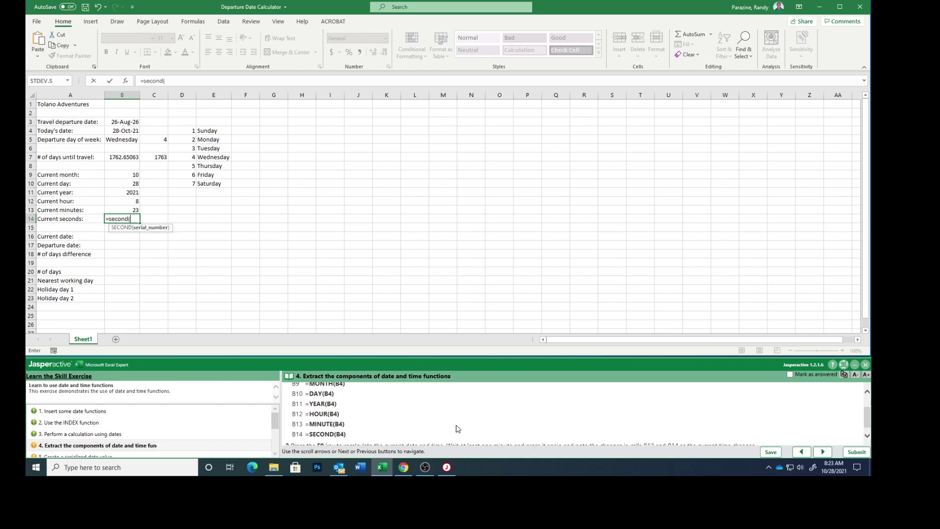
type("b4)")
key("Return")
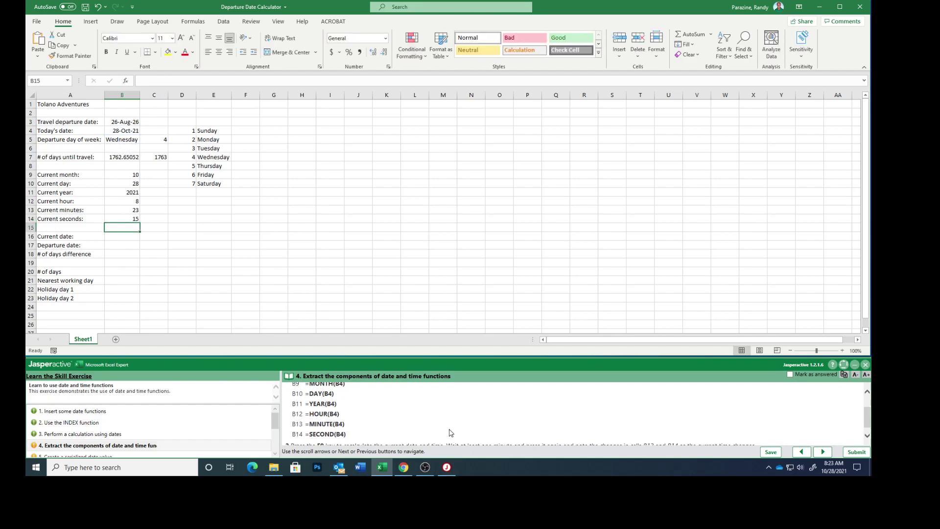
Step: Recalculate with F9 so B14 shows 47 seconds, and mark step 4 answered
scroll(449, 433, "down", 1)
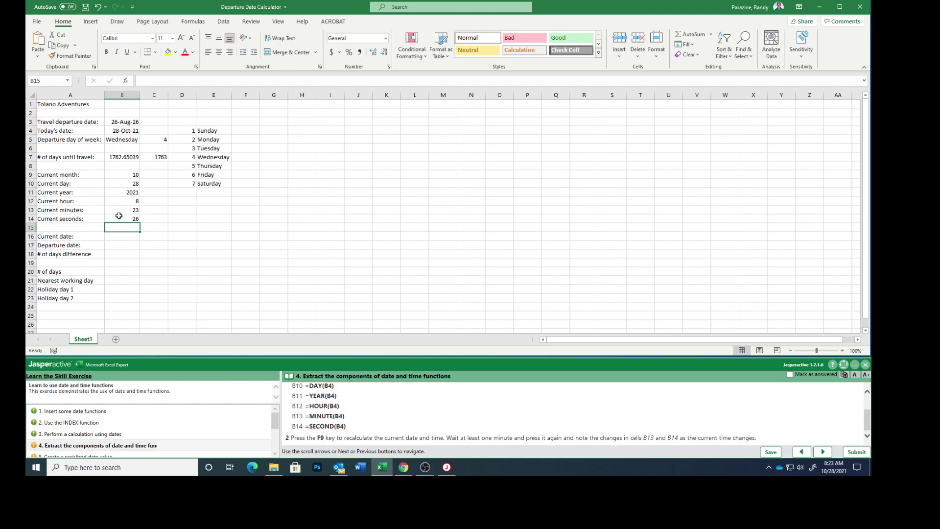
key("F9")
left_click(790, 374)
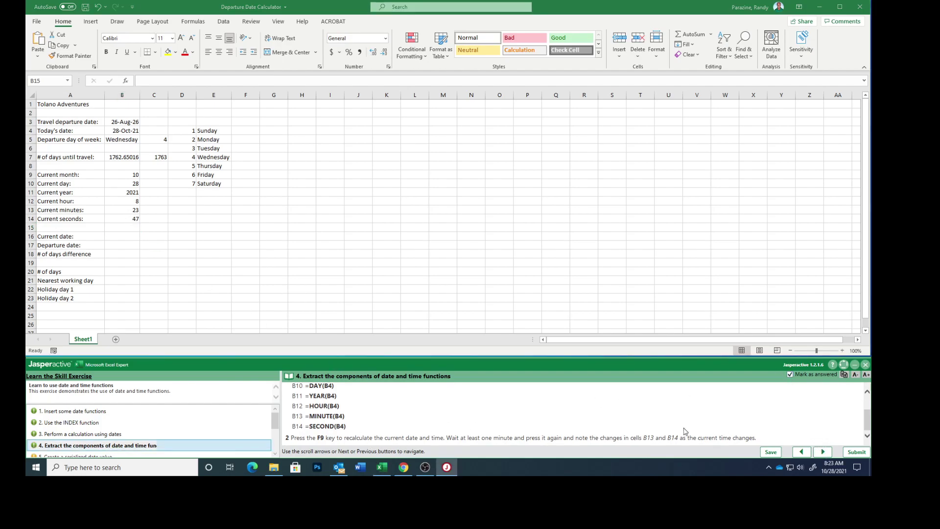
Step: Enter =DATE(B11,B9,B10) in B16 on the serialized date step
left_click(823, 451)
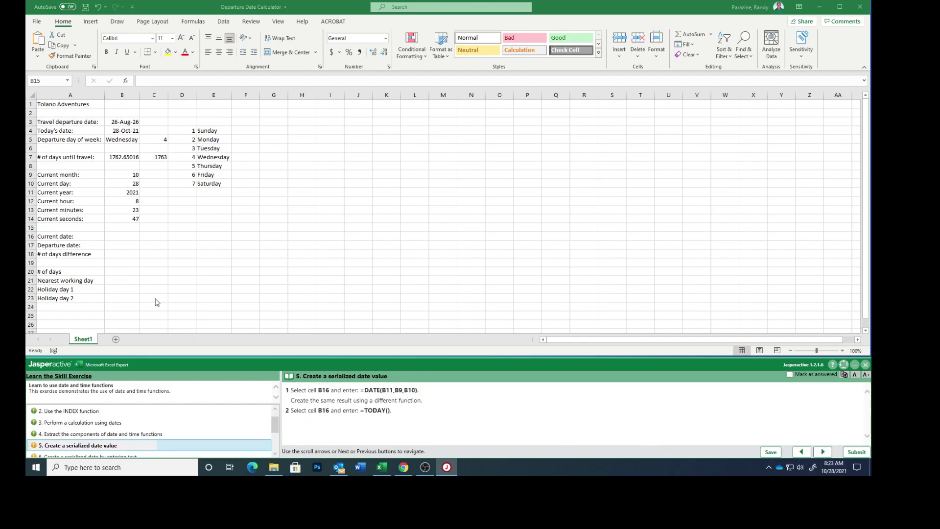
left_click(122, 237)
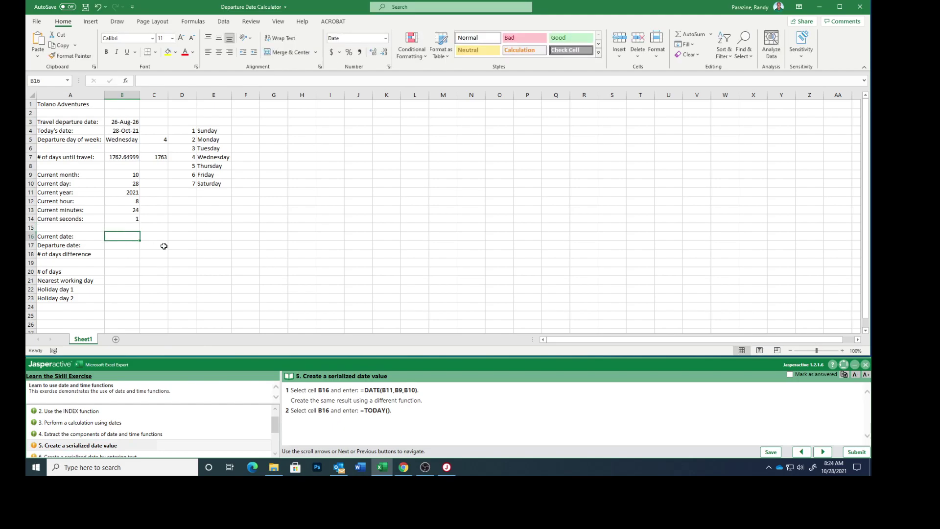
type("=date")
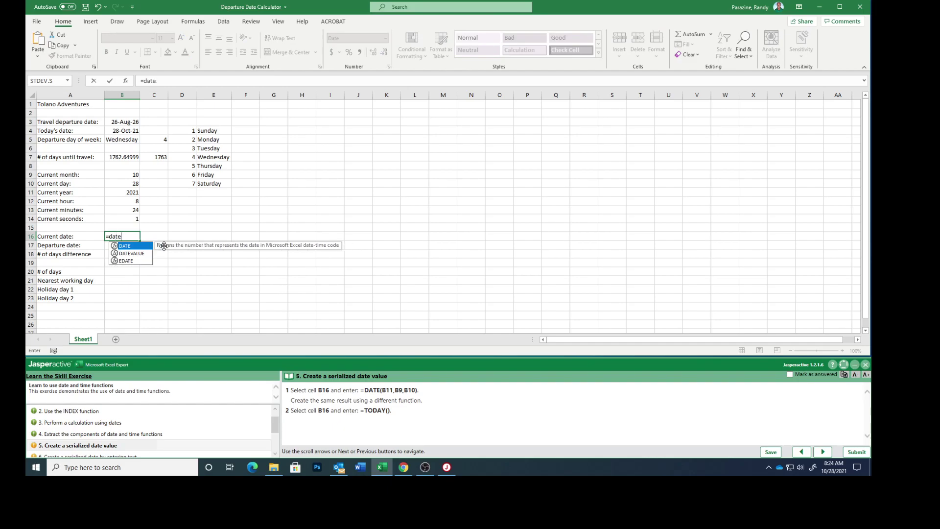
type("(")
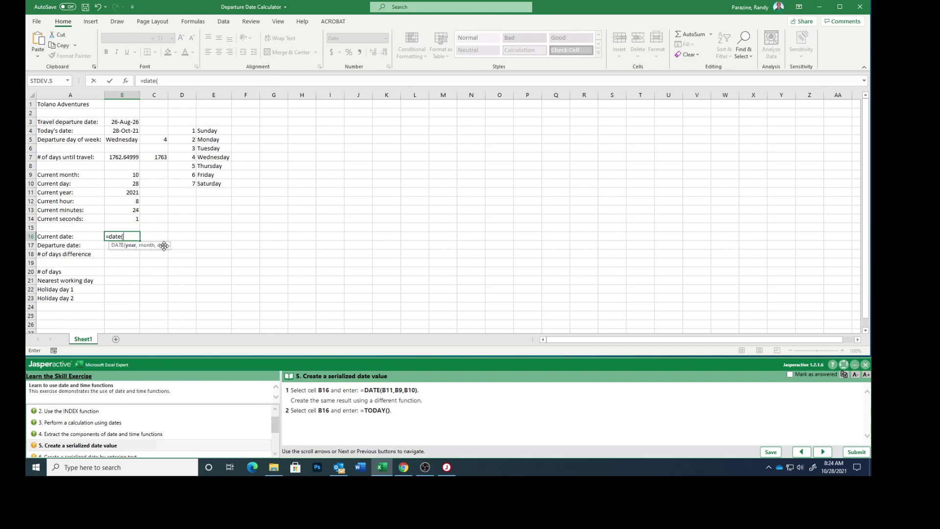
type("b11")
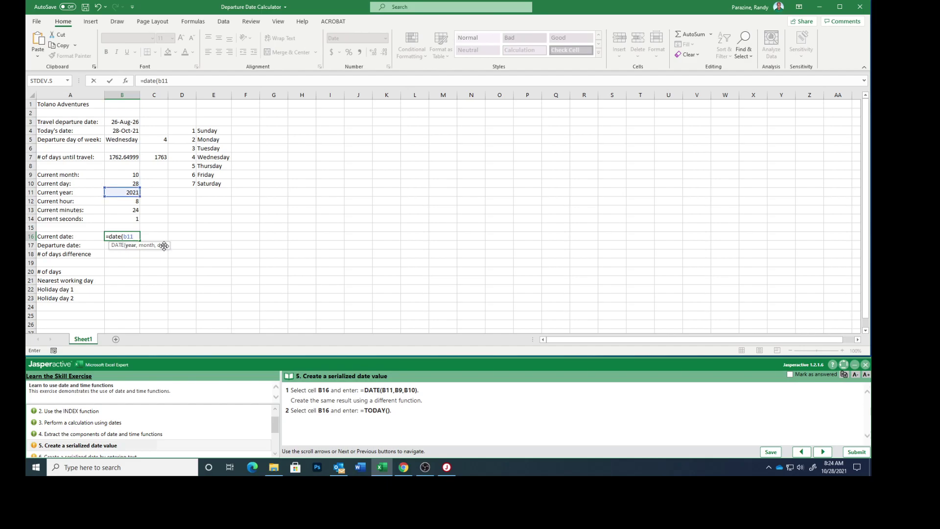
type(",b9")
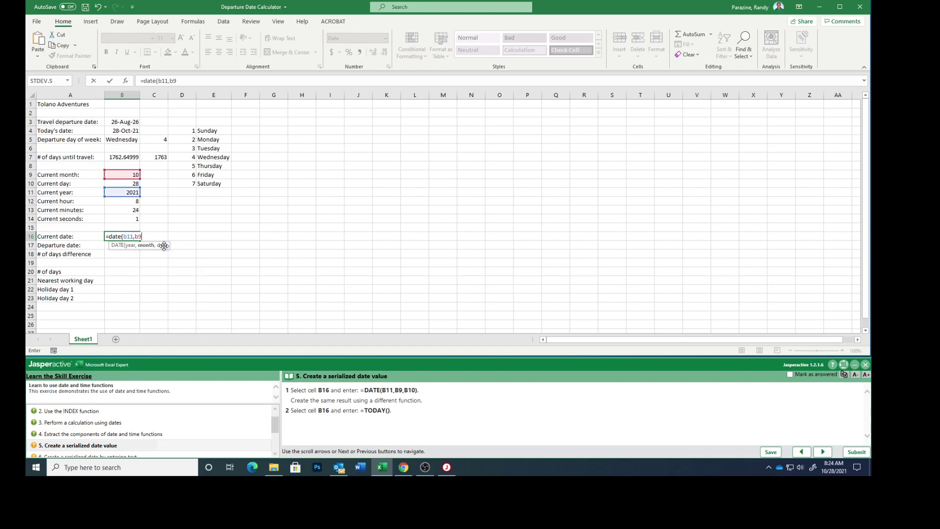
type(",b10)")
key("Return")
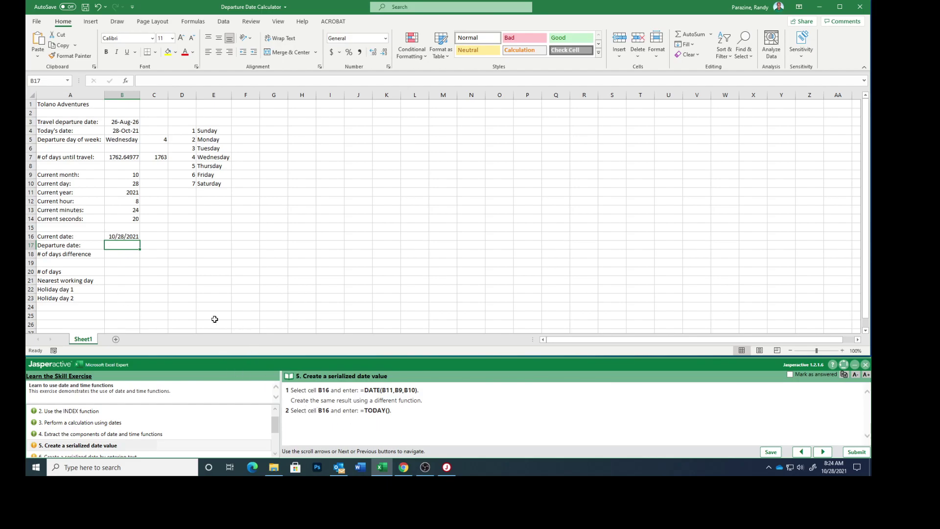
Step: Replace B16's formula with =TODAY(), showing 10/28/2021, and mark the step answered
left_click(122, 237)
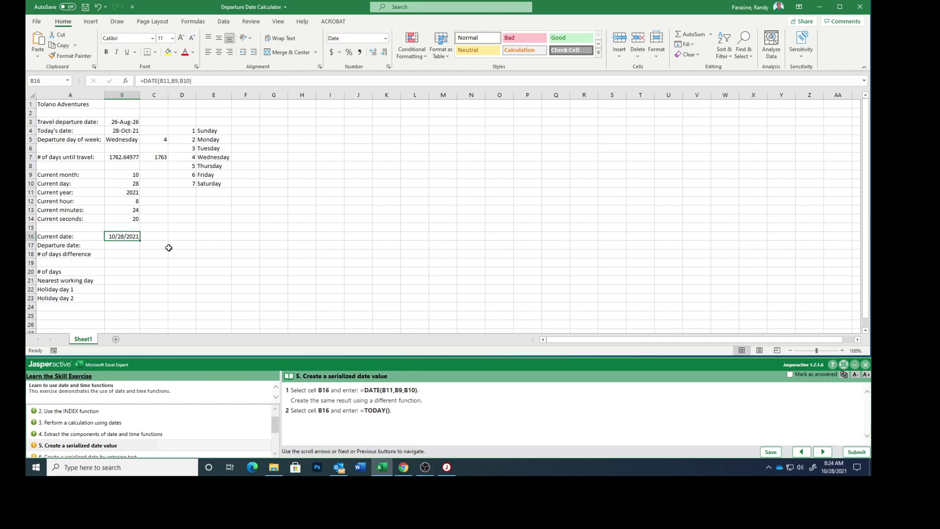
type("=toda")
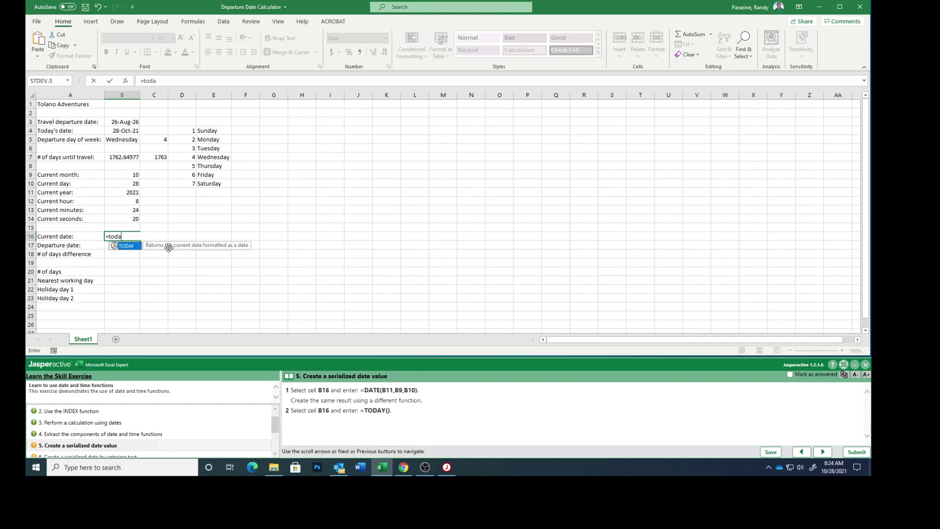
type("y(")
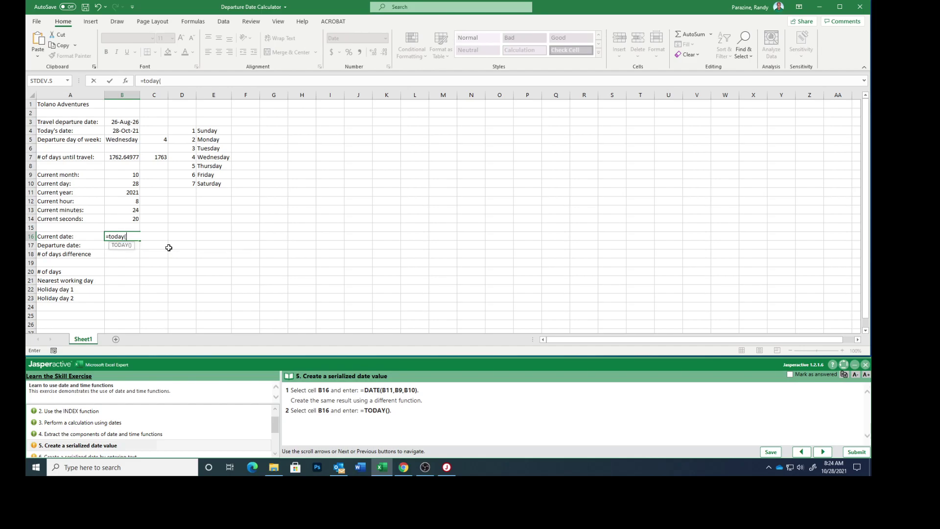
type(")")
key("Return")
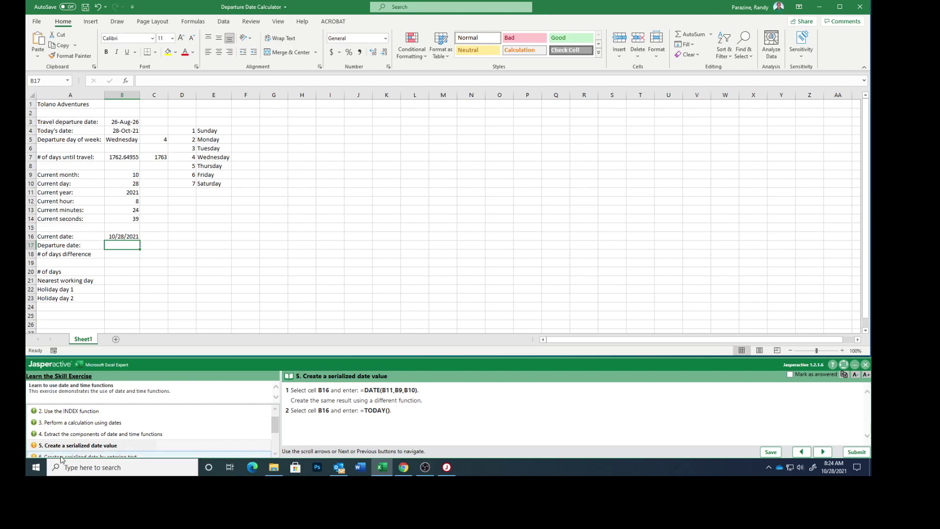
left_click(789, 374)
Step: Enter =DATEVALUE('2026-08-26') in B17, returning serial number 46260
left_click(824, 452)
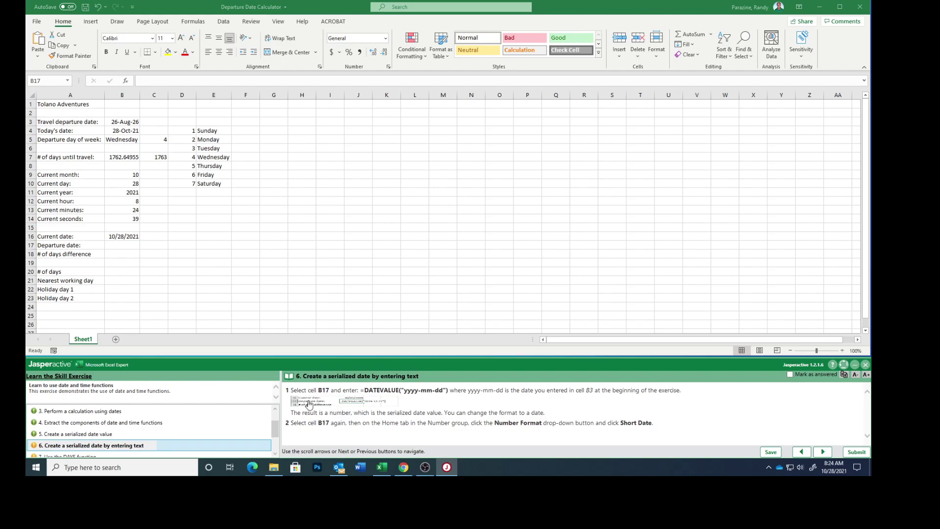
left_click(116, 245)
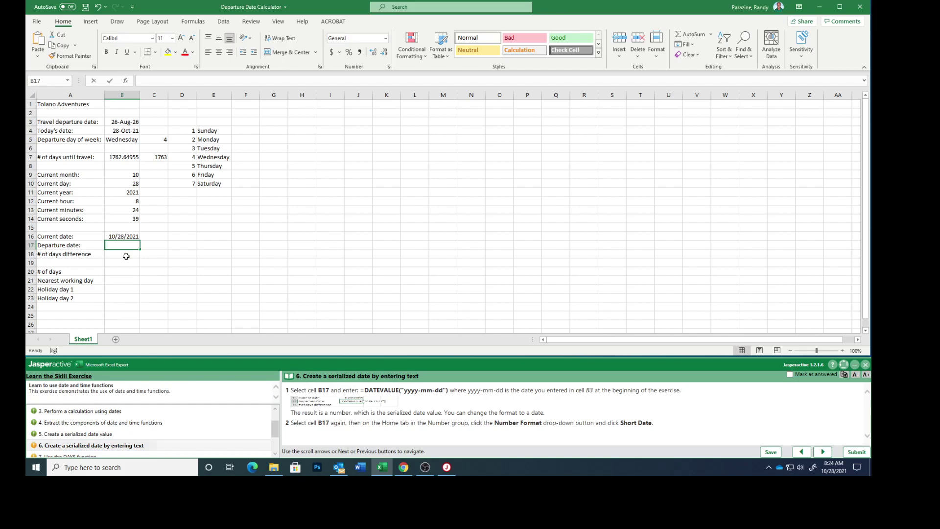
type("=date")
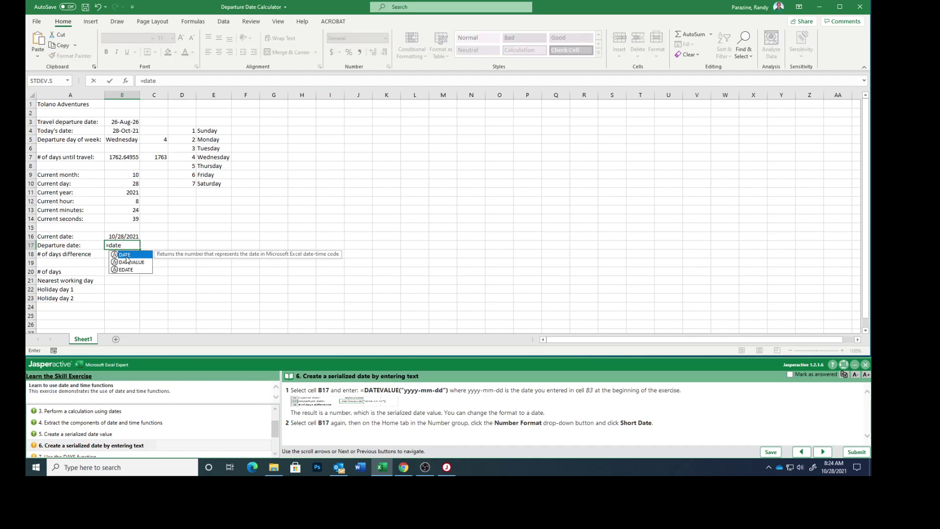
type("value")
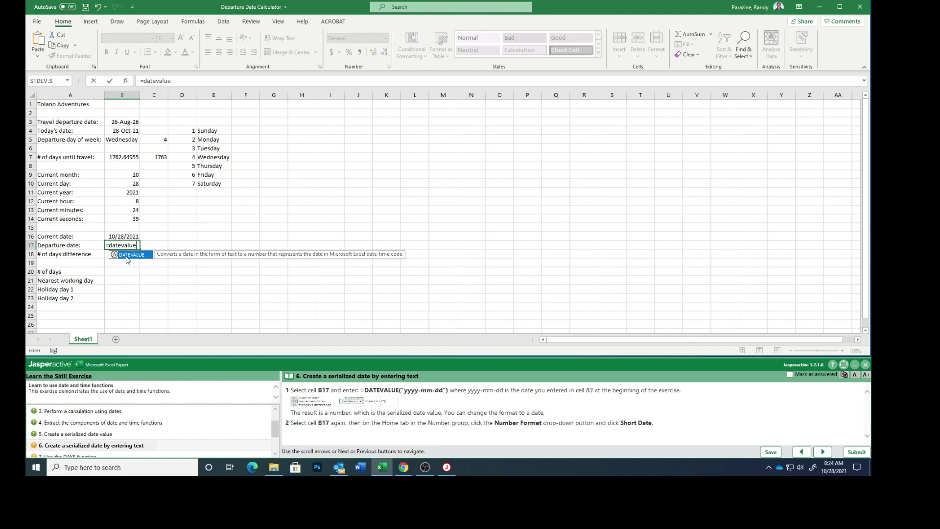
type("(")
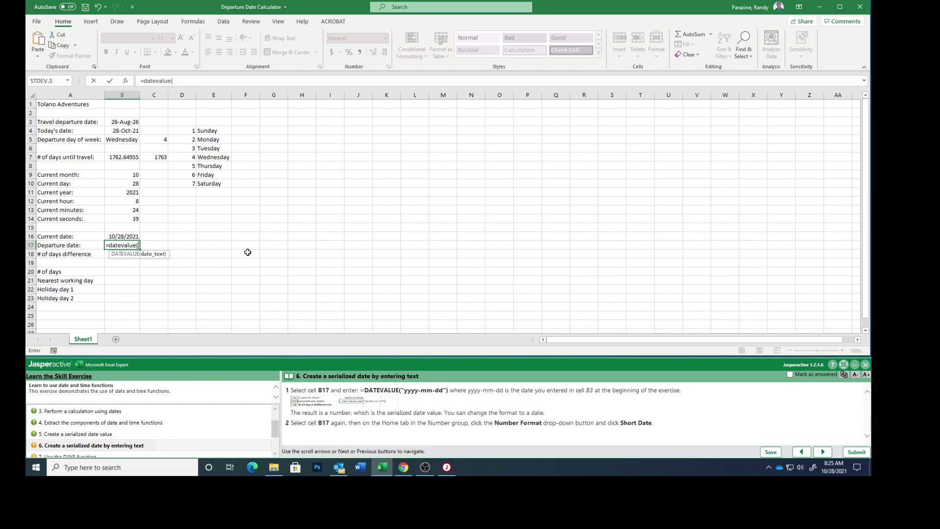
type("\"2026")
type("-08-26\")")
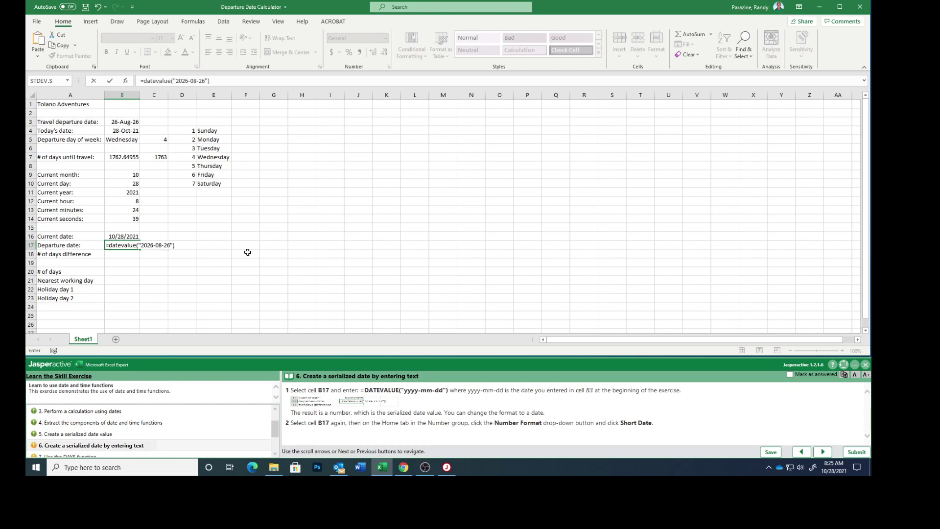
key("Return")
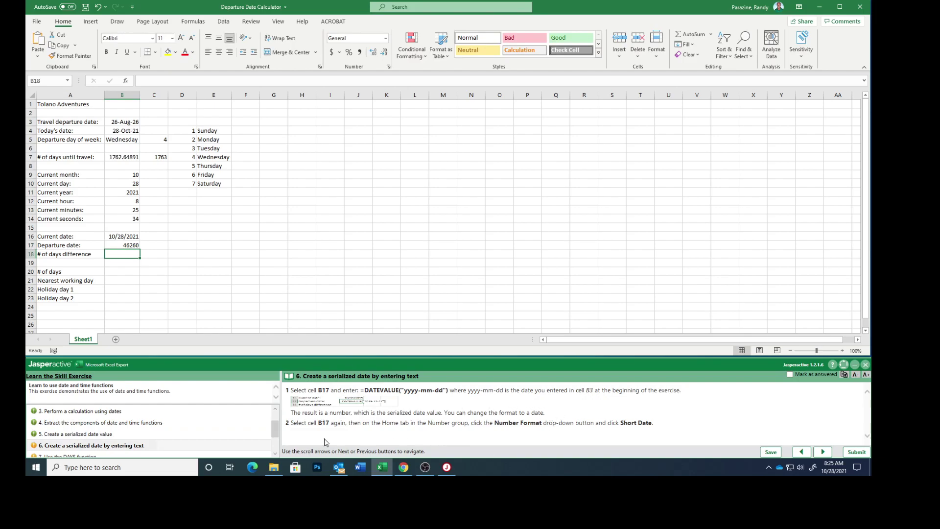
Step: Format B17 as Short Date so it reads 8/26/2026, then mark step 6 answered
left_click(115, 245)
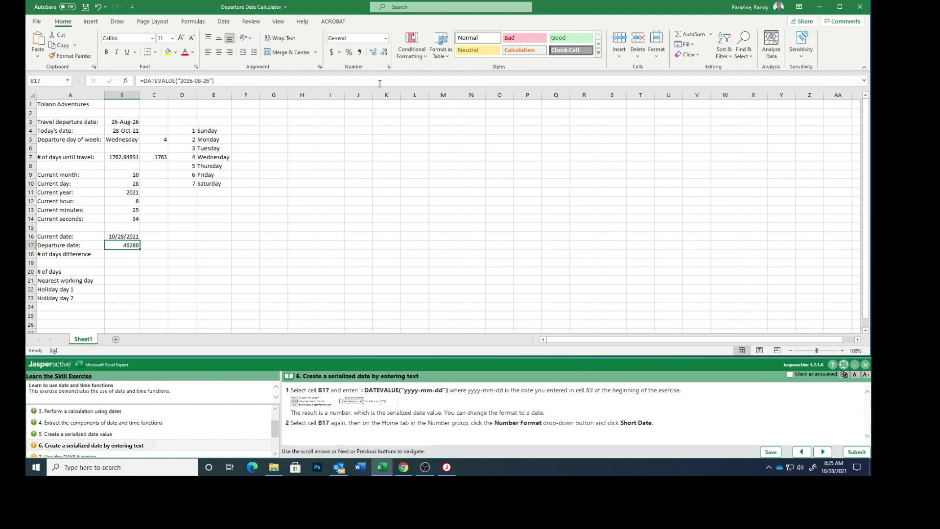
left_click(386, 39)
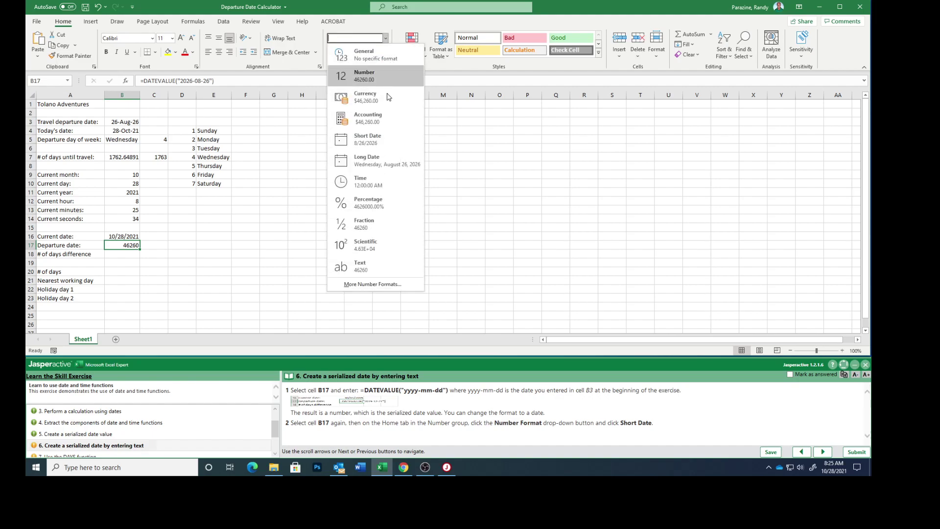
left_click(378, 140)
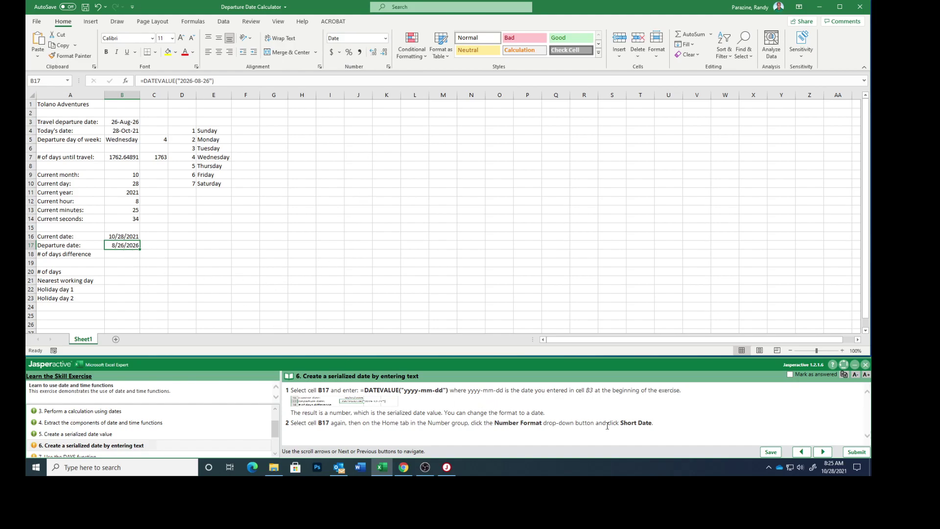
left_click(790, 375)
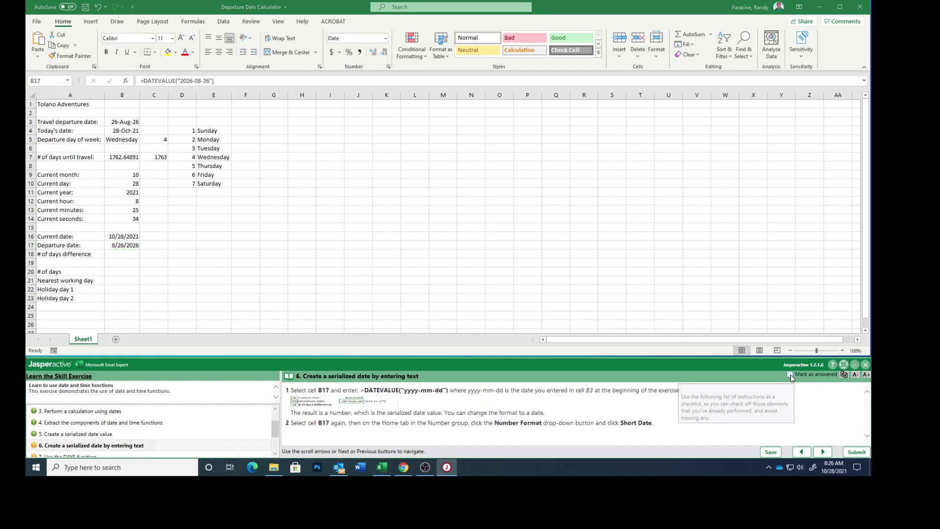
Step: Enter =DAYS(B17,B16) in B18 to get 1763 days, then mark the step answered
left_click(823, 453)
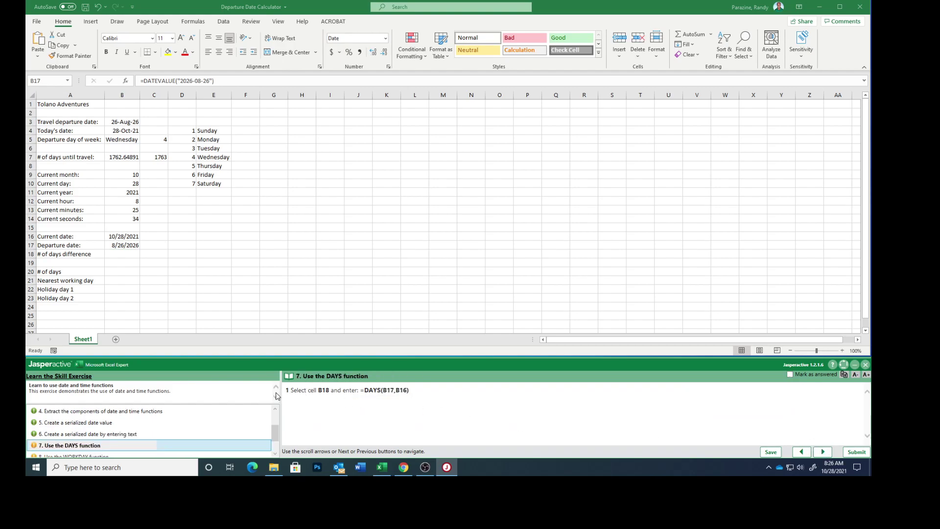
left_click(118, 256)
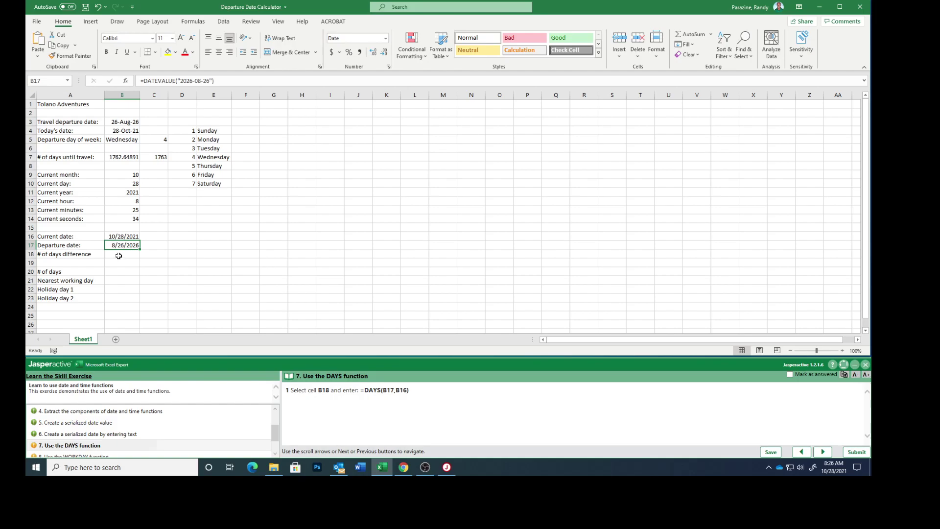
key("F2")
key("Return")
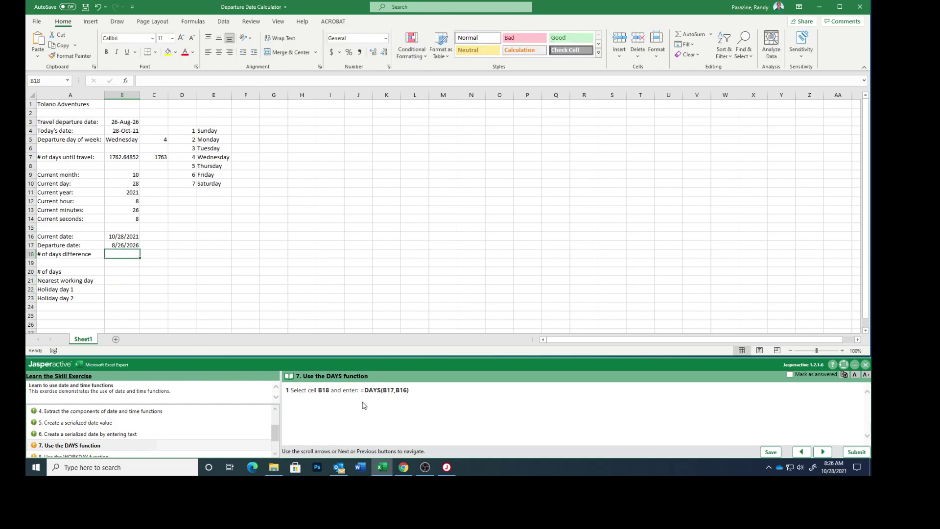
type("=days")
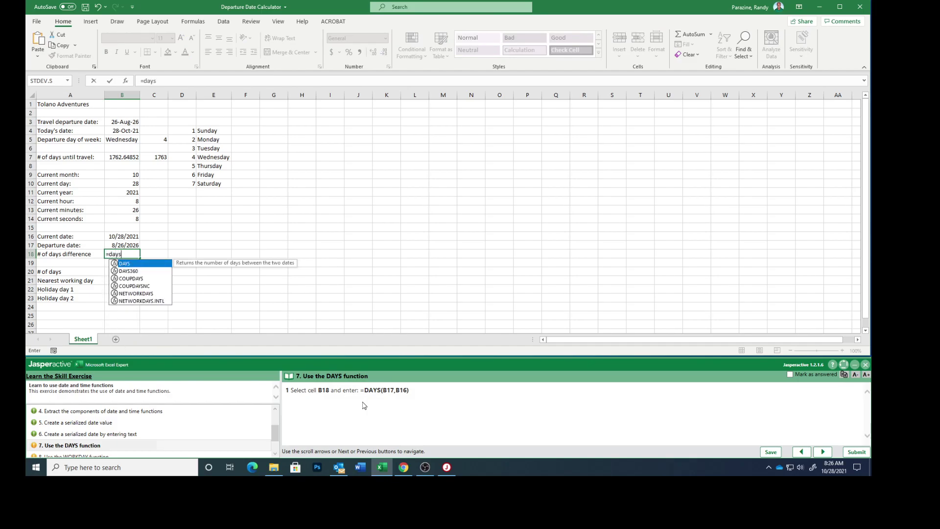
type("(b1")
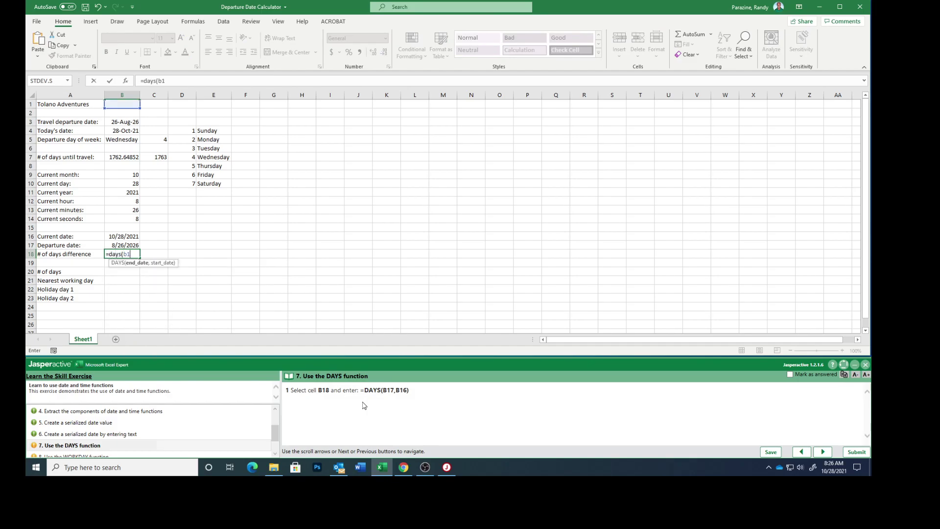
type("7,")
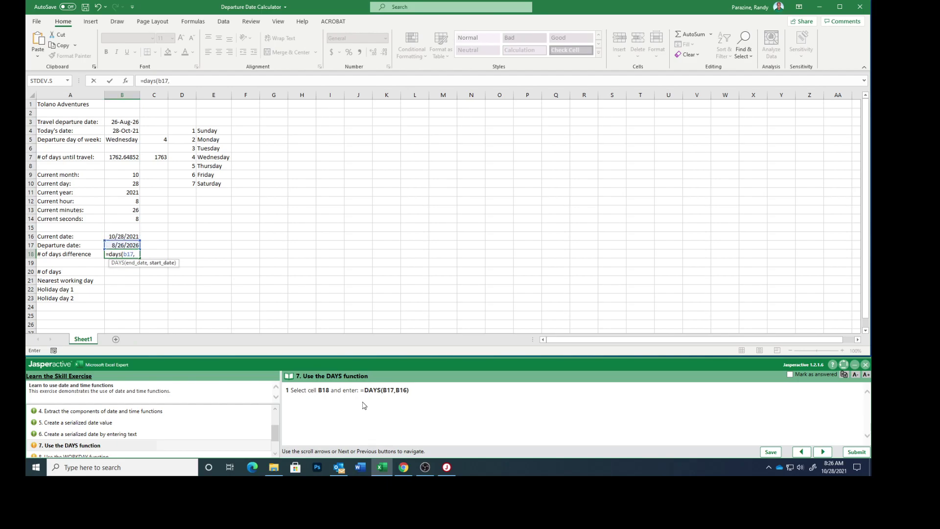
type("b16)")
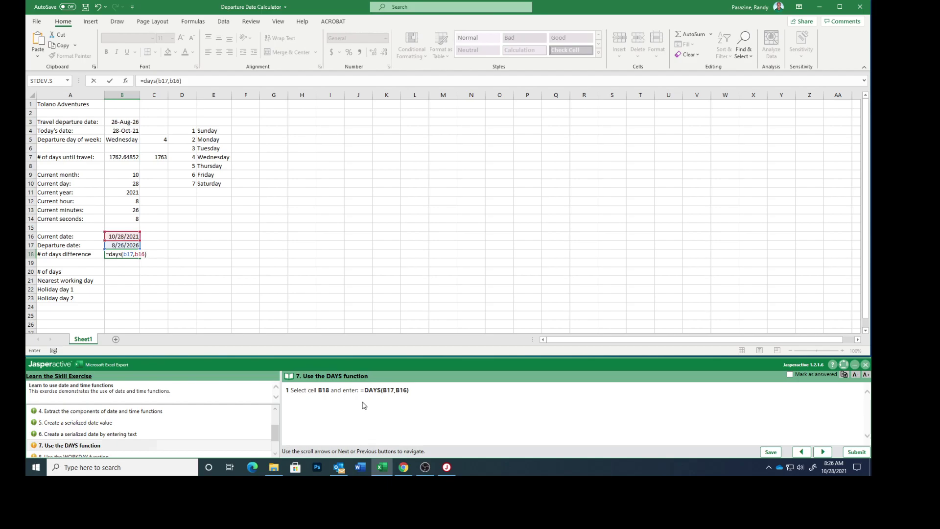
key("Return")
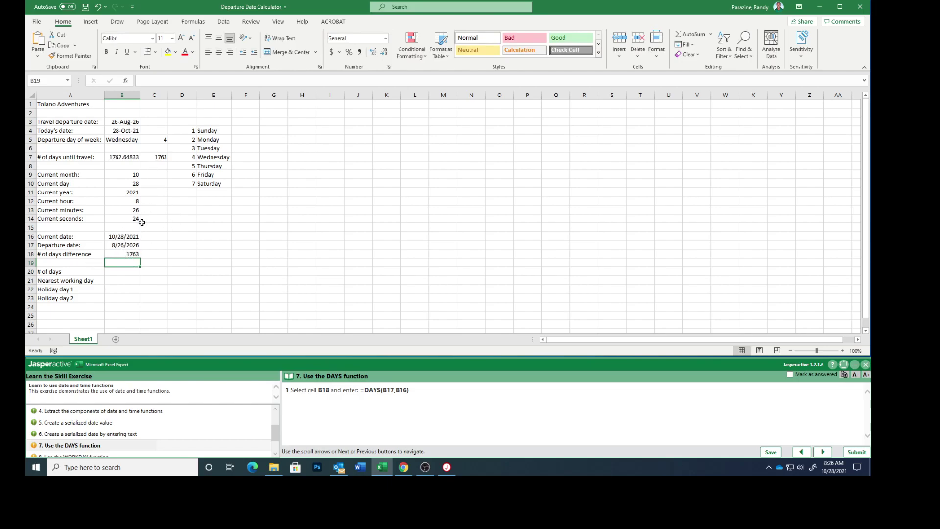
left_click(790, 375)
left_click(823, 452)
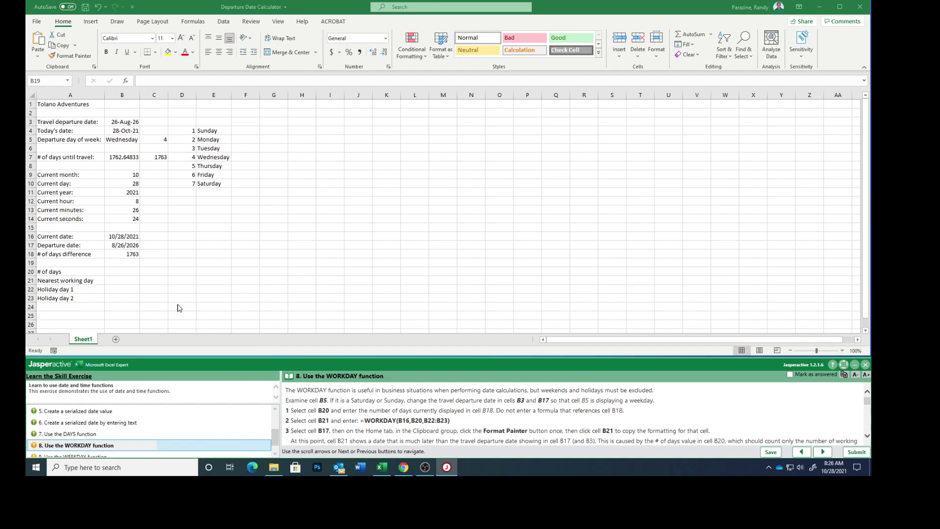
Step: Type 1763 into B20, the # of days cell
left_click(119, 273)
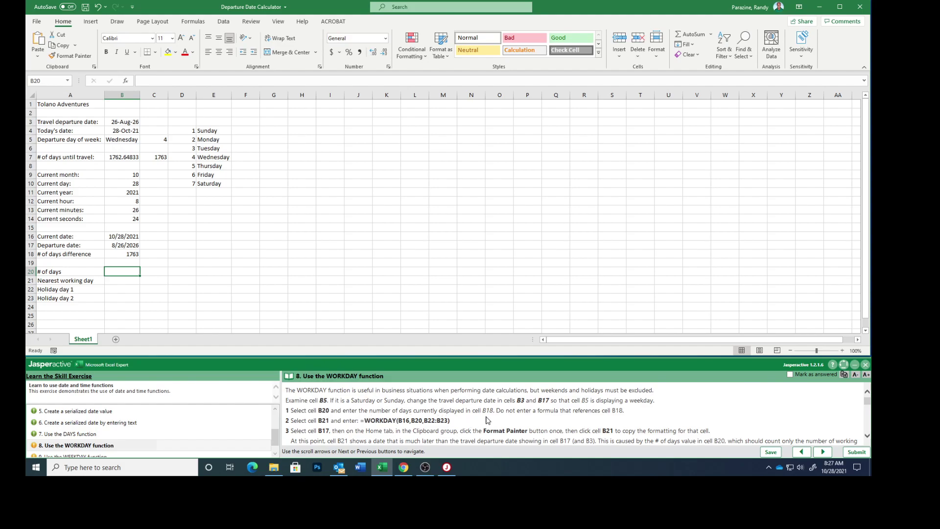
type("1763")
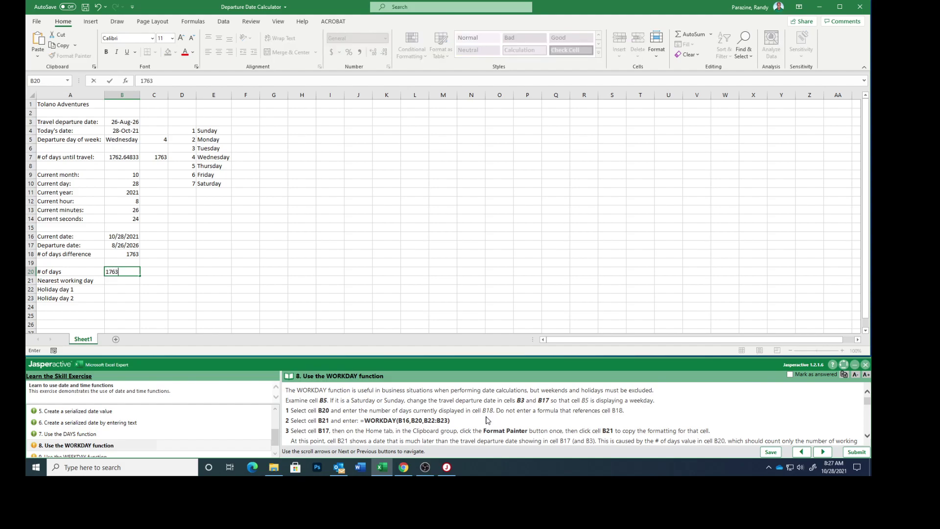
key("Return")
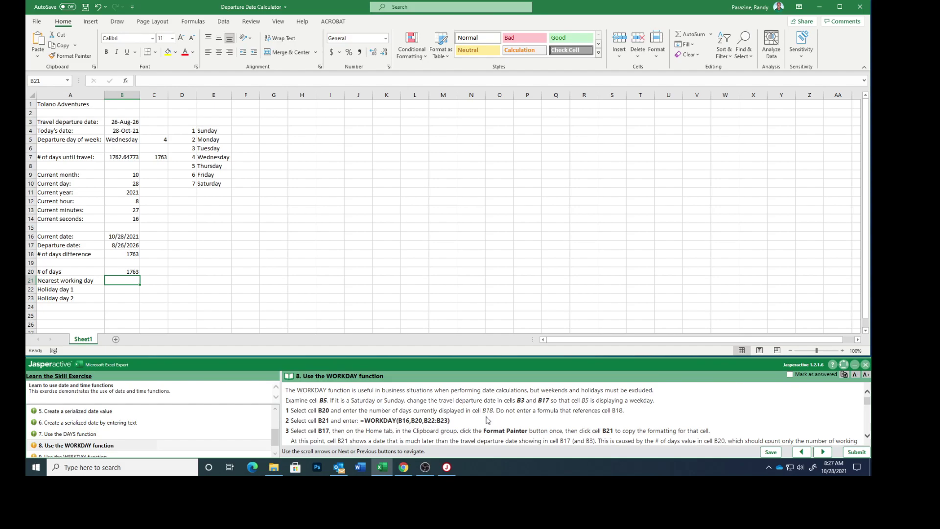
Step: Enter =WORKDAY(B16,B20,B22:B23) in B21, returning serial number 46966
type("=workday")
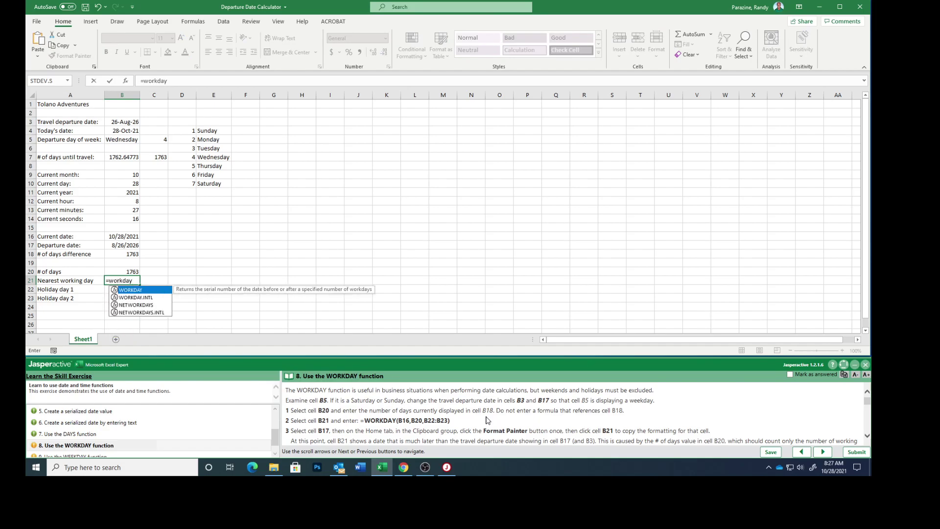
type("(b16")
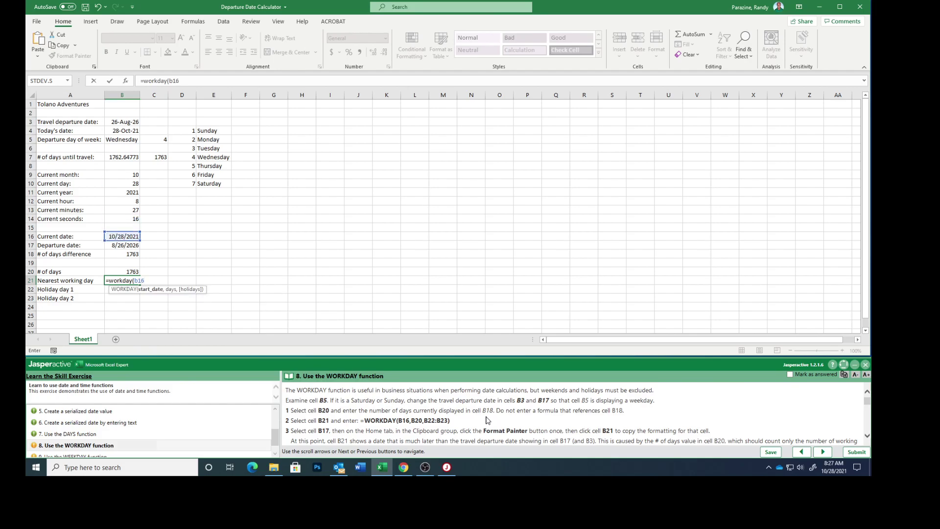
type(",b20")
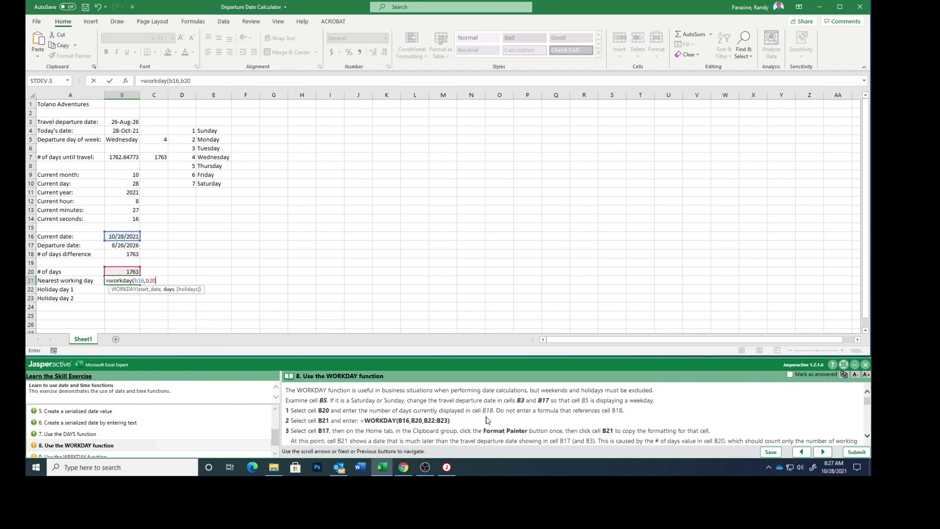
type(",b22:b23)")
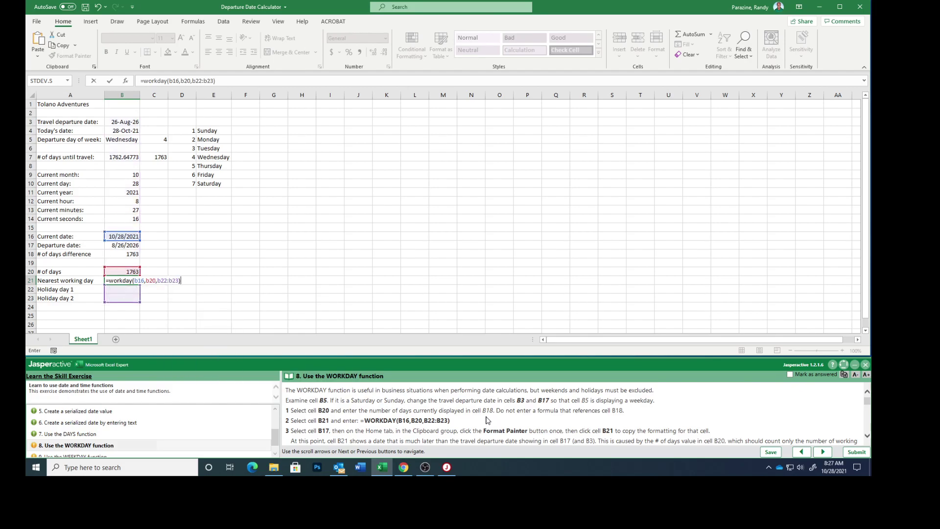
key("Return")
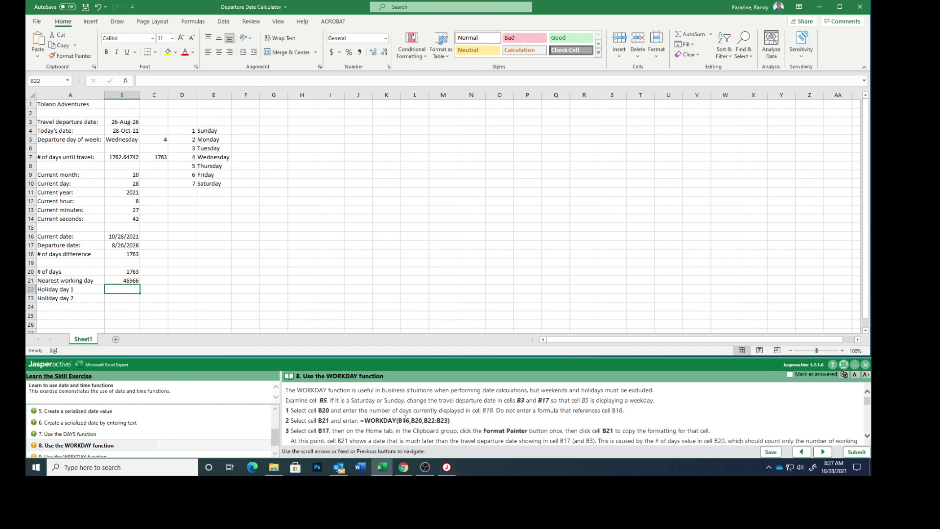
scroll(408, 418, "down", 1)
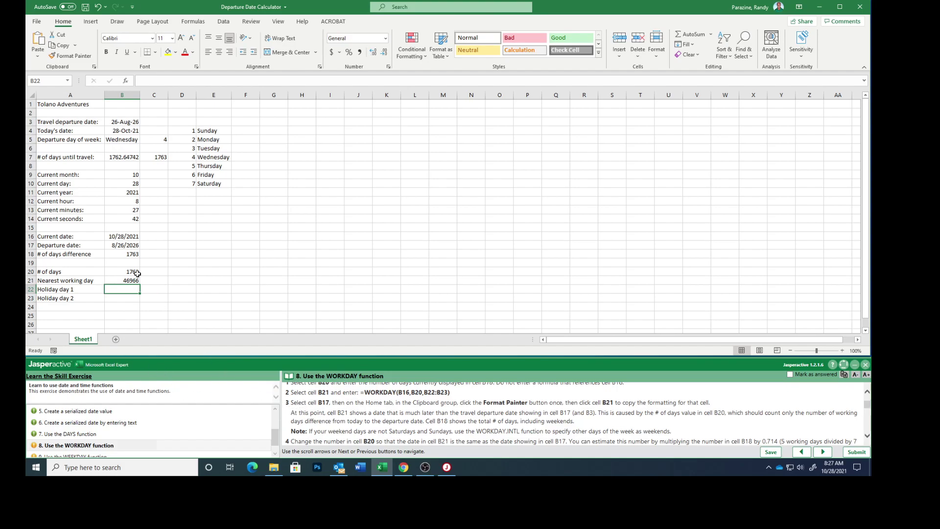
Step: Copy B17's date format to B21 with Format Painter so it reads 8/1/2028
left_click(123, 246)
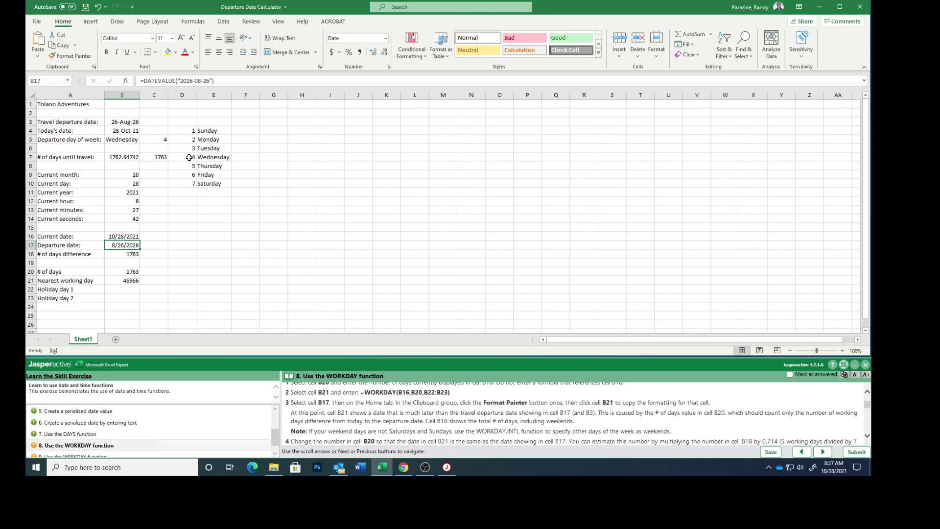
left_click(73, 56)
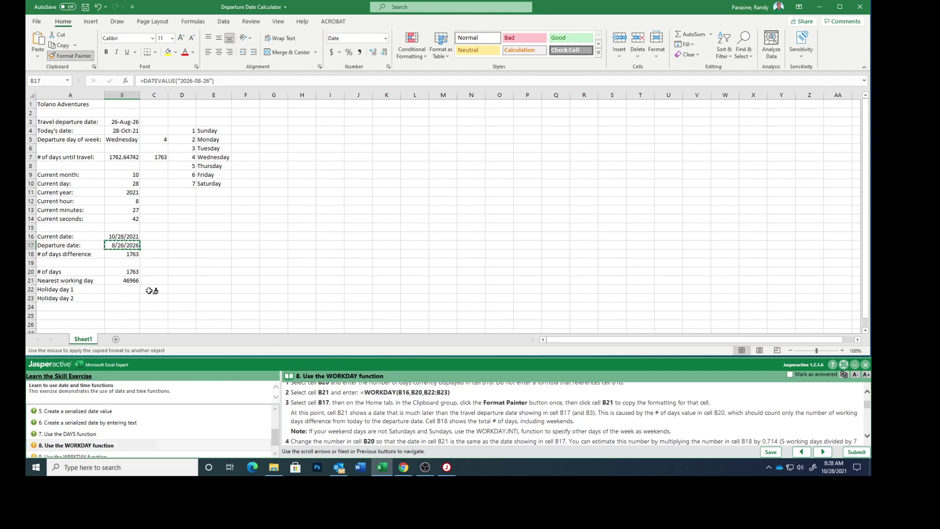
left_click(122, 282)
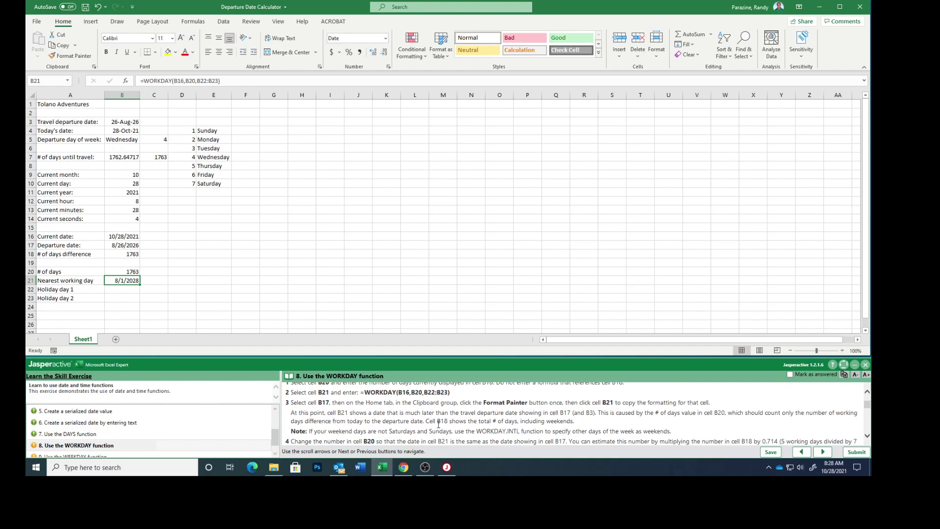
scroll(552, 423, "down", 1)
scroll(589, 431, "down", 1)
scroll(589, 430, "down", 3)
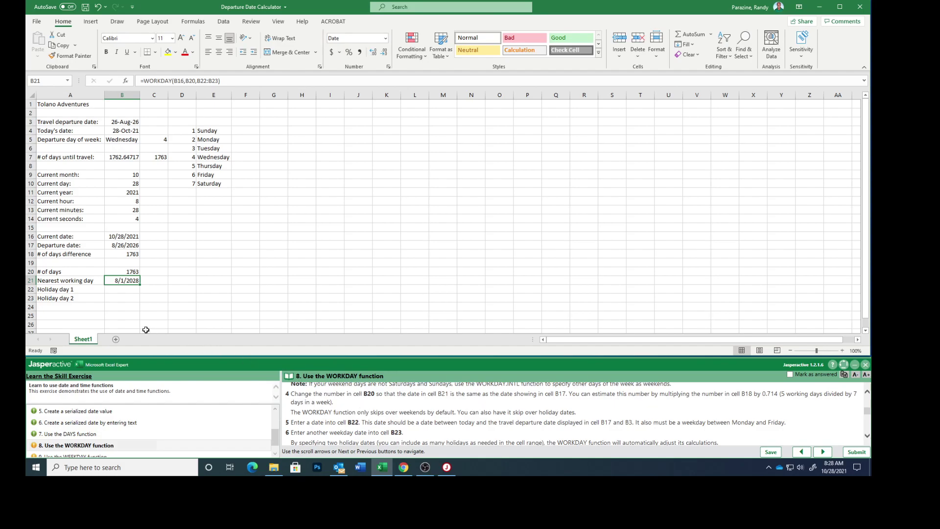
left_click(118, 272)
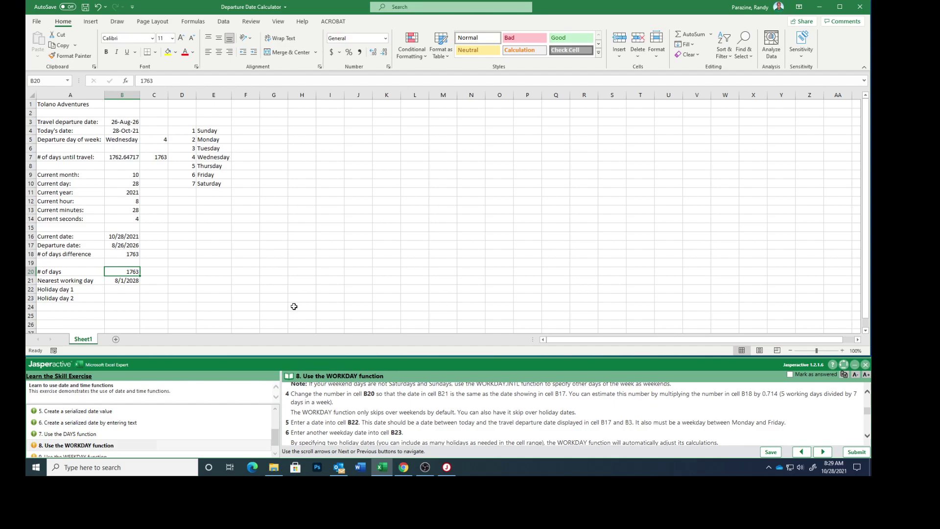
Step: Change B20's day count to 1259 so B21 shows 8/26/2026
type("1258")
key("Return")
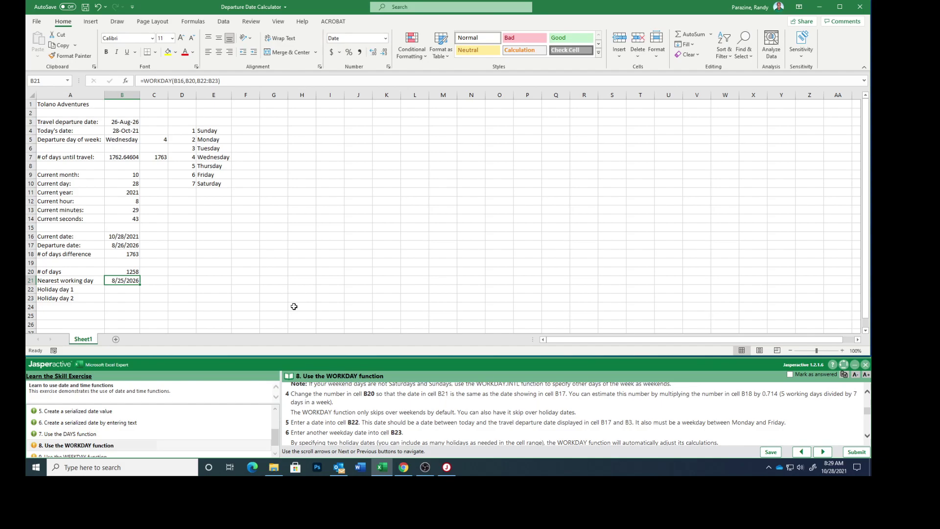
key("Up")
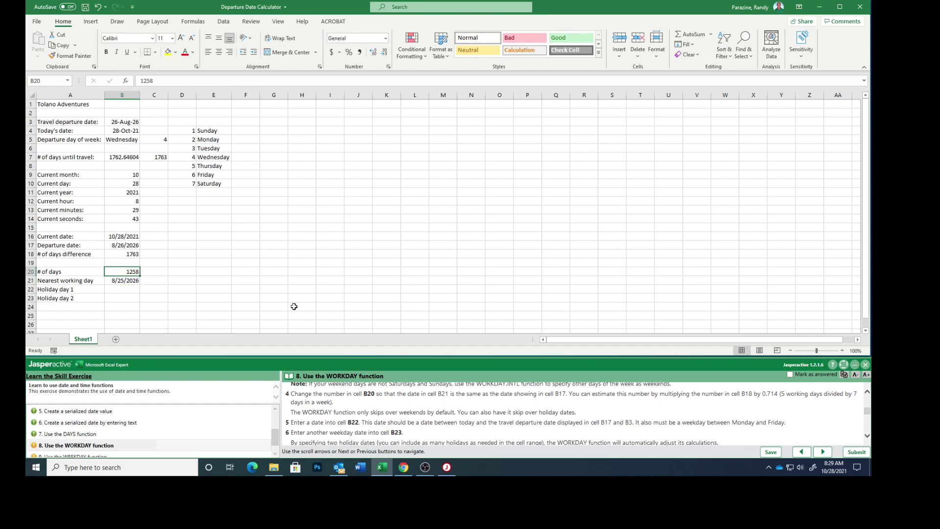
type("1259")
key("Return")
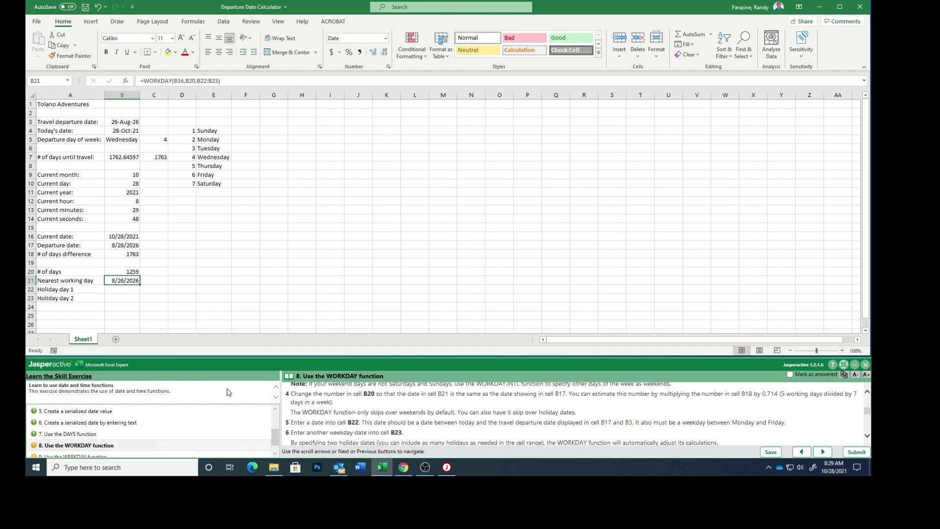
left_click(120, 291)
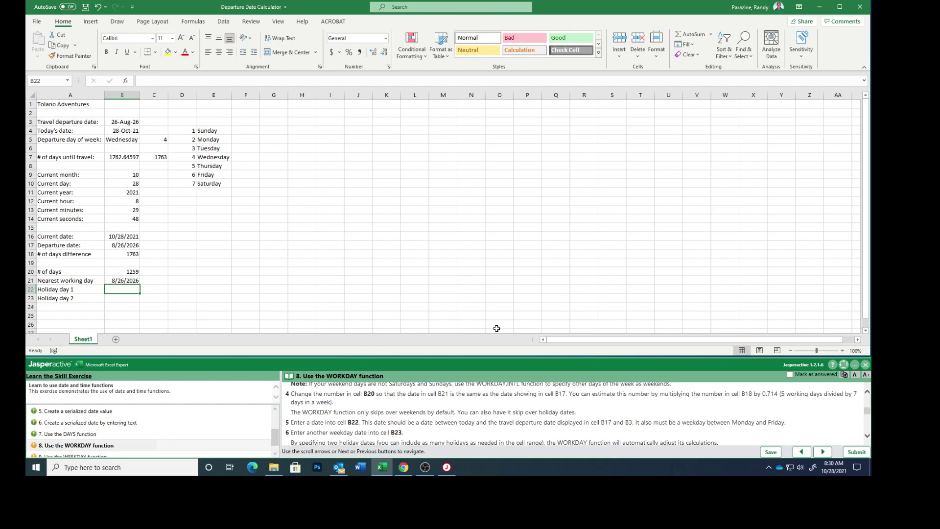
Step: Enter holidays 11/2/2021 in B22 and 11/10/2021 in B23
type("1")
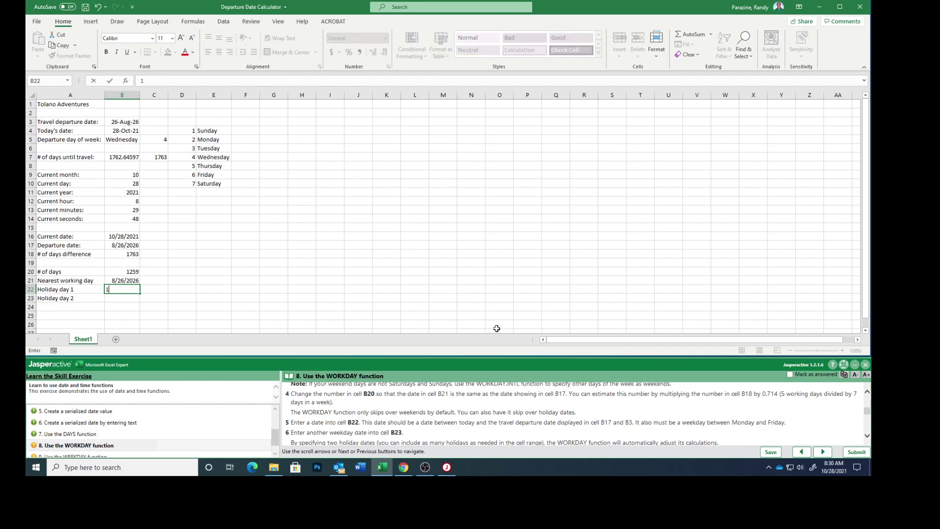
type("1/2/2021")
key("Return")
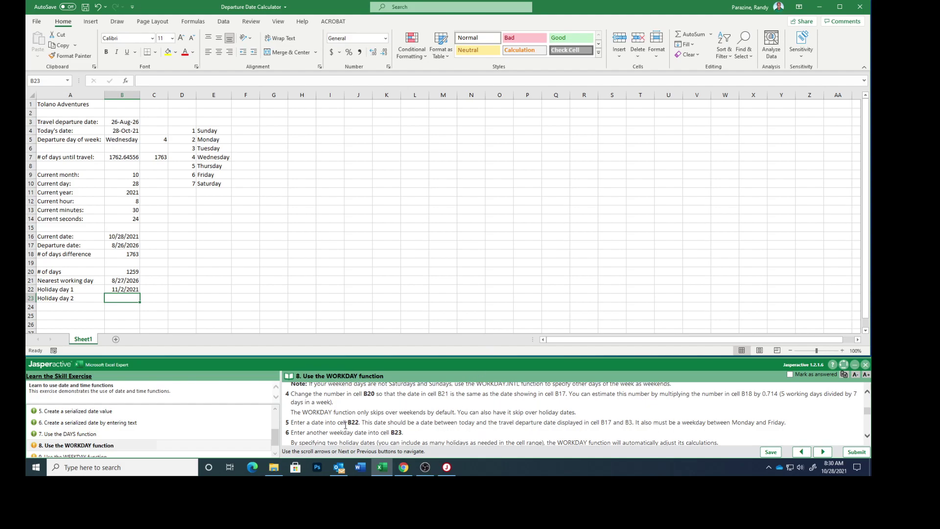
scroll(427, 433, "down", 3)
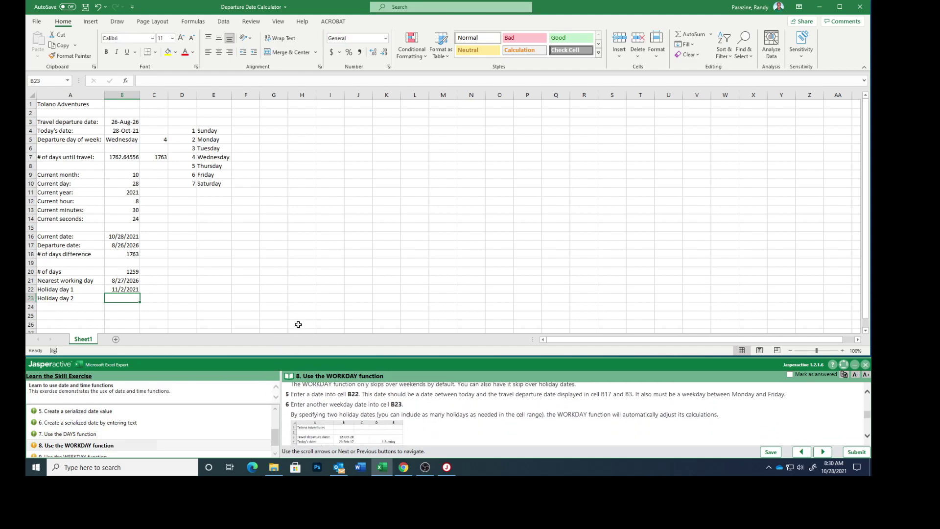
type("11/")
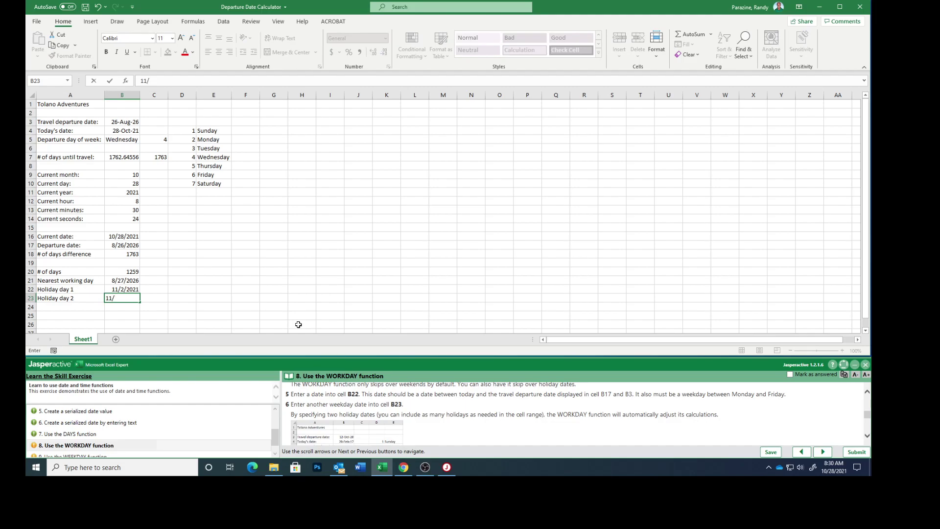
type("10/2021")
key("Return")
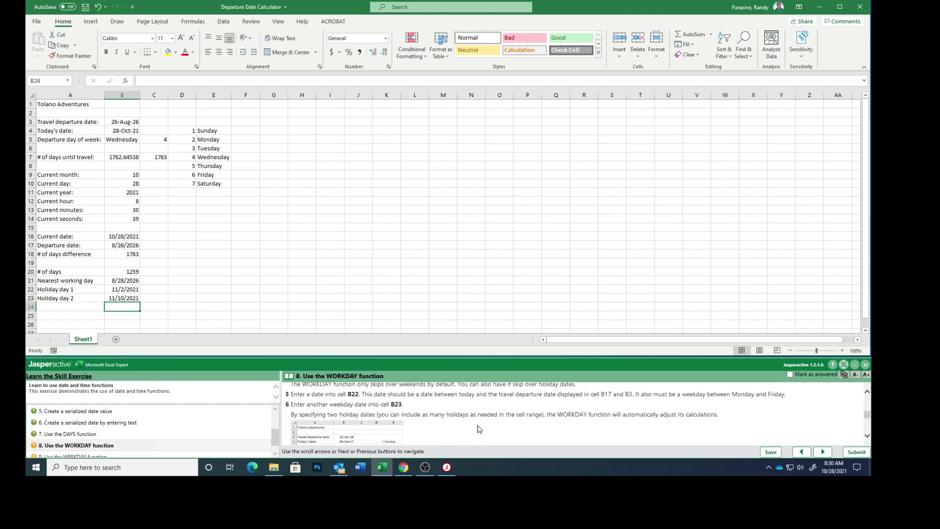
scroll(480, 429, "down", 1)
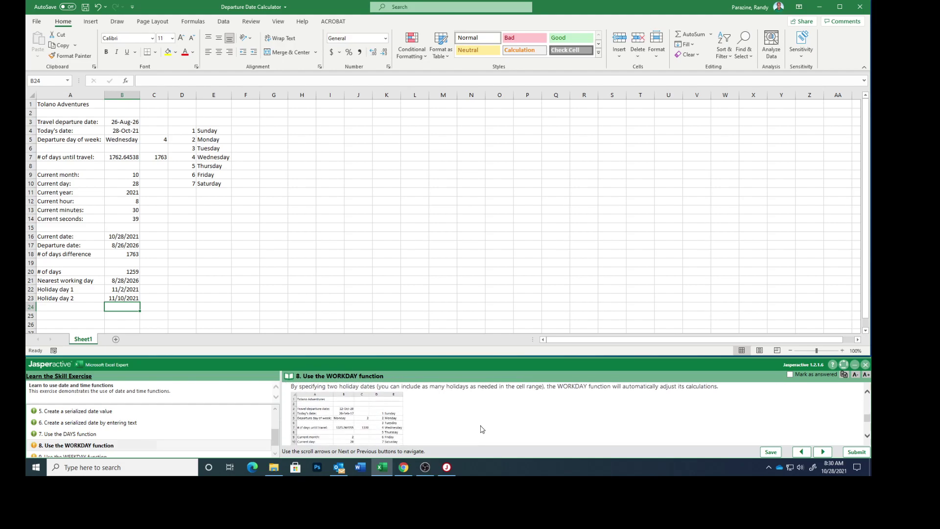
scroll(514, 430, "down", 2)
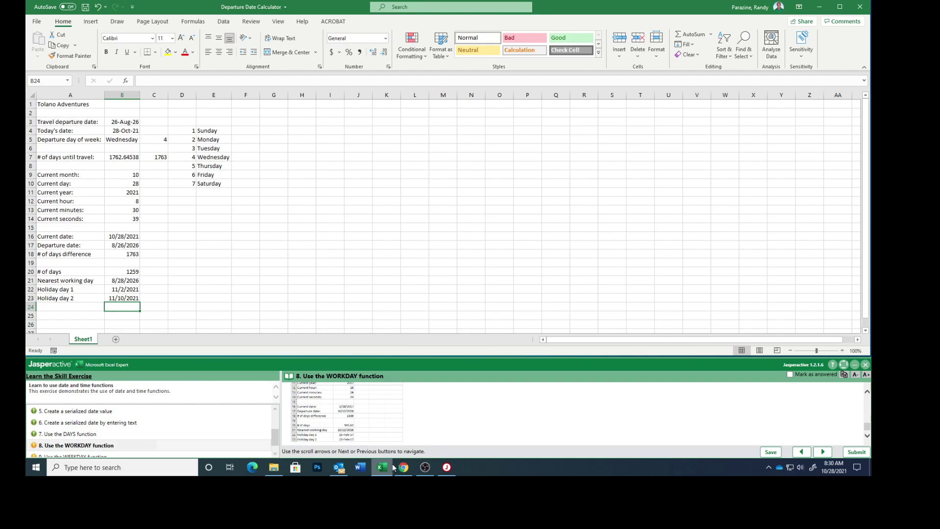
Step: Mark the WORKDAY step answered, then enter =WEEKDAY(B21,1) in C21, returning 6
left_click(790, 375)
left_click(823, 452)
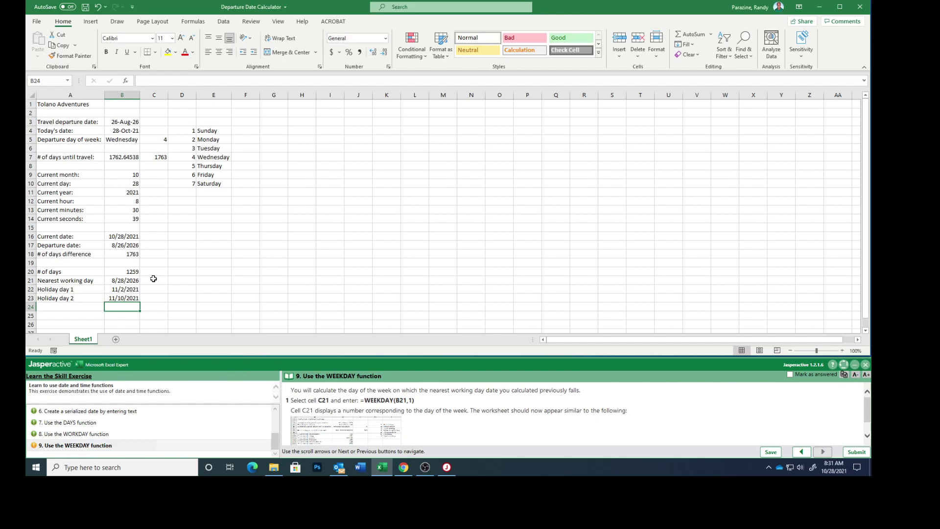
left_click(154, 280)
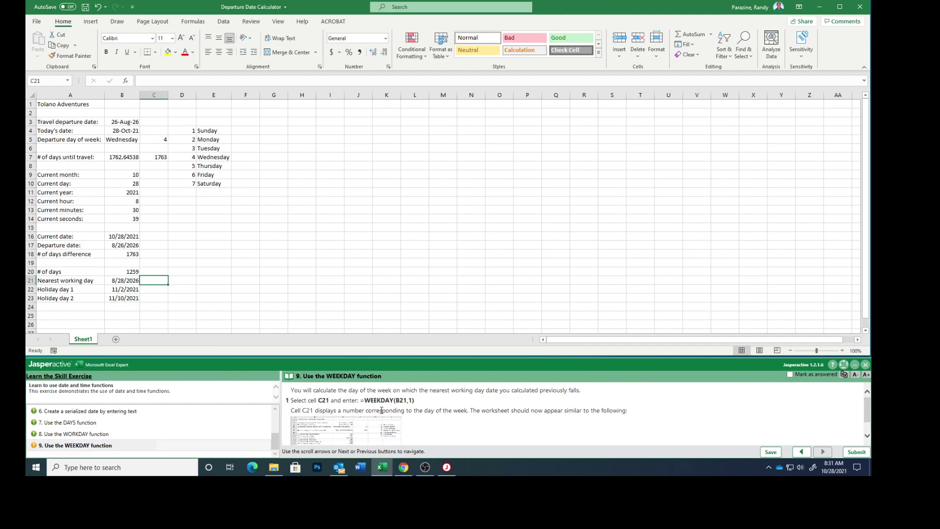
type("=")
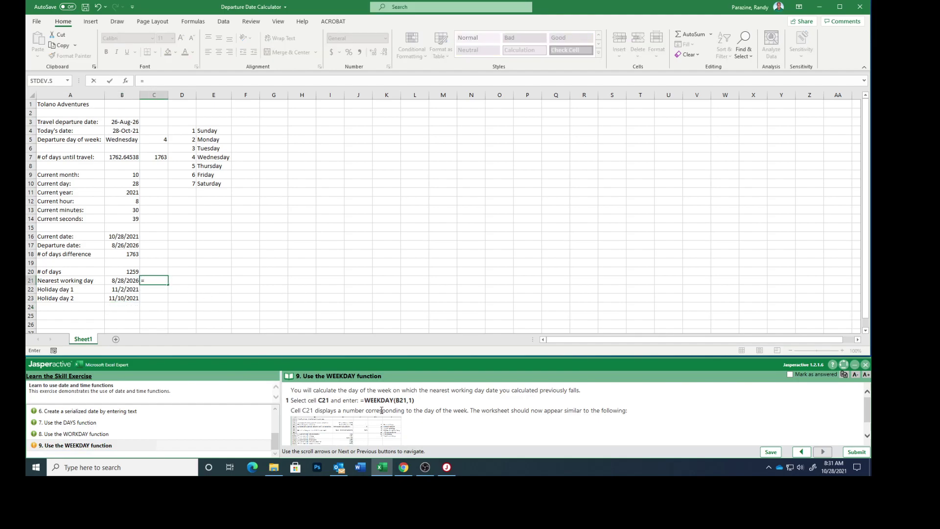
type("weekd")
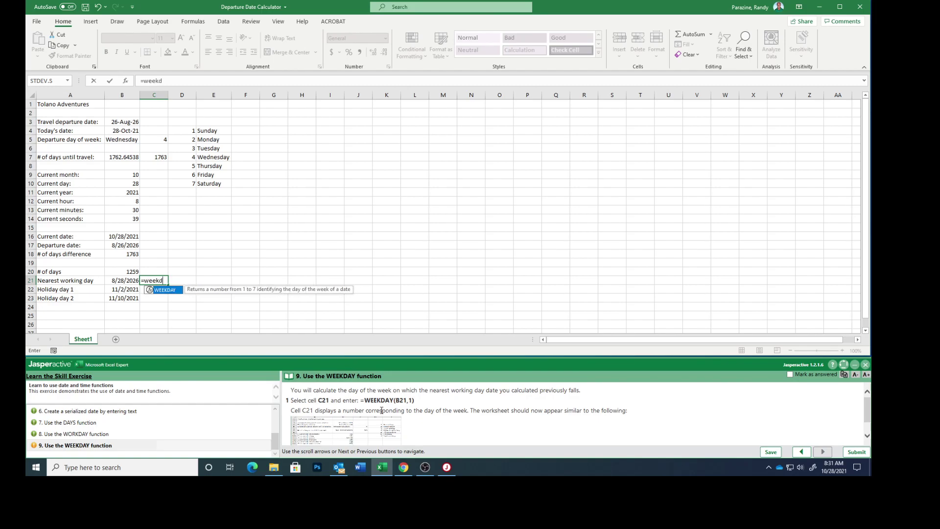
type("ay(")
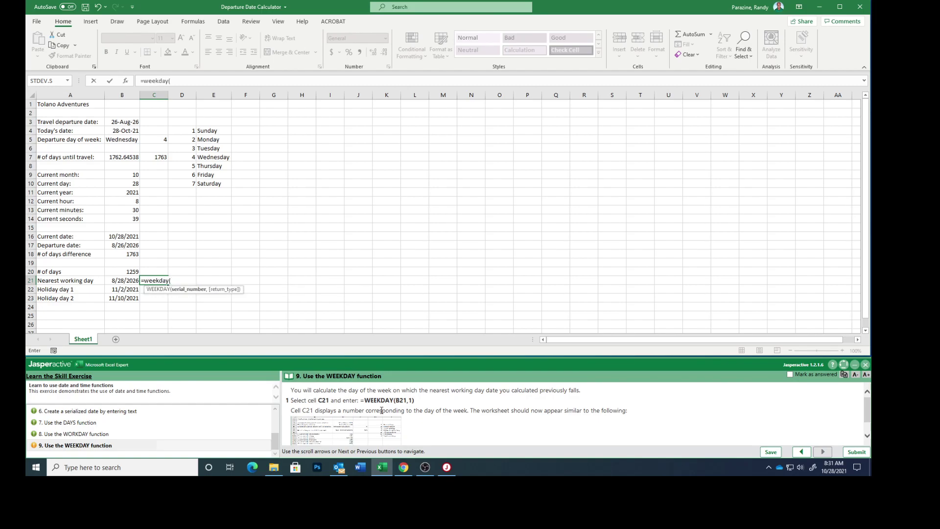
type("b21,1)")
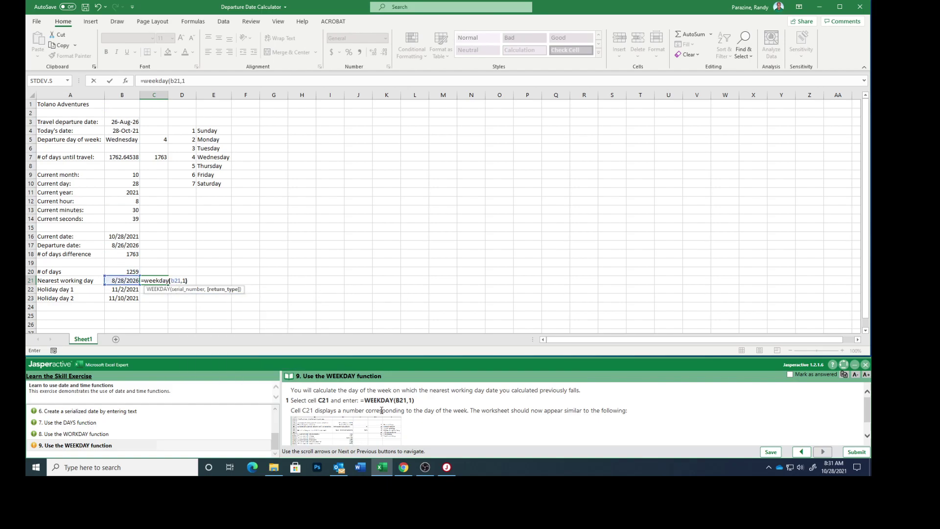
key("Return")
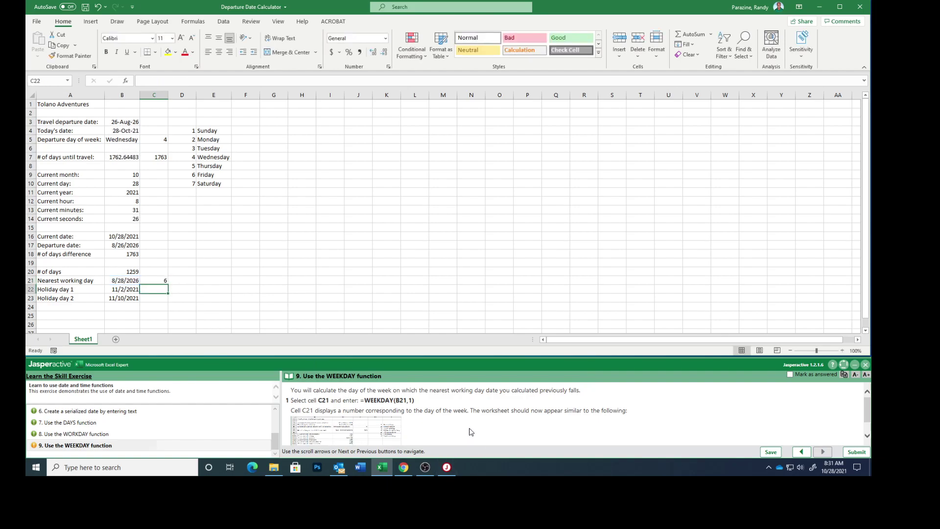
Step: Check the enlarged example worksheet image, then mark the WEEKDAY step answered
scroll(506, 424, "down", 1)
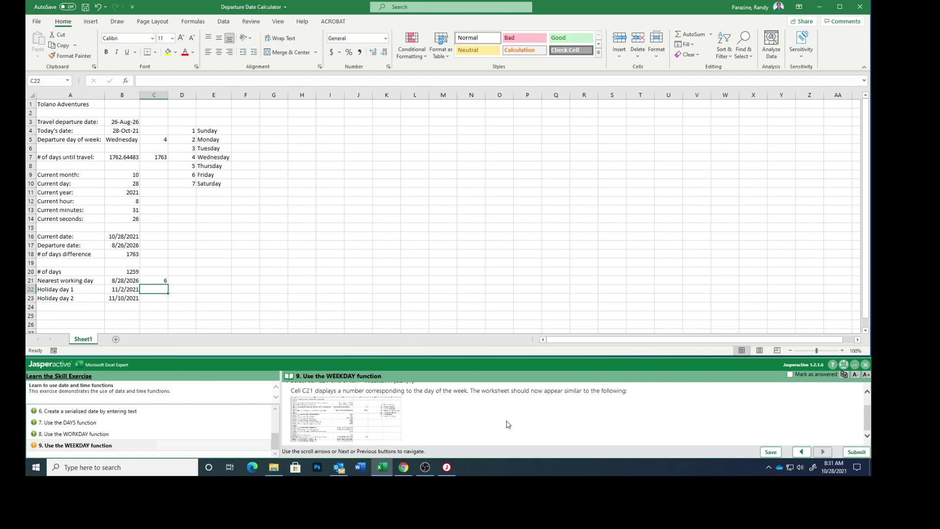
left_click(346, 424)
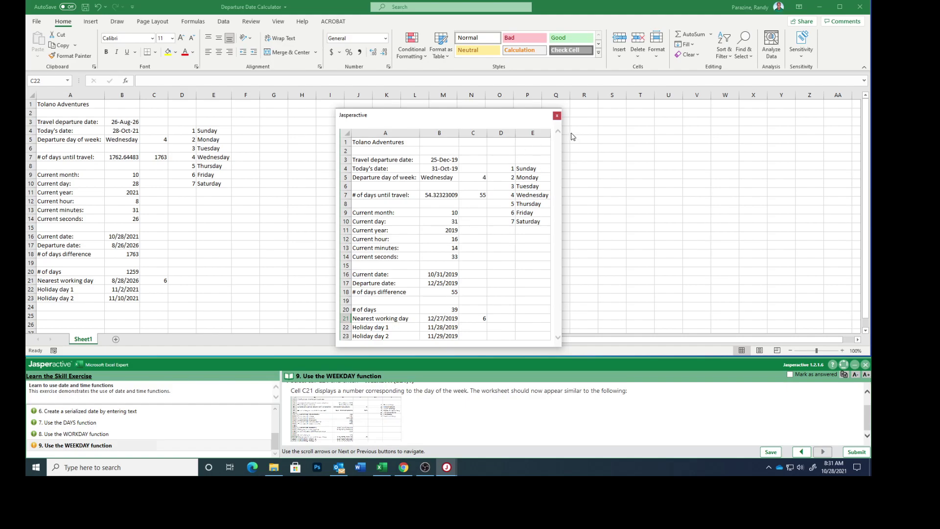
left_click(556, 116)
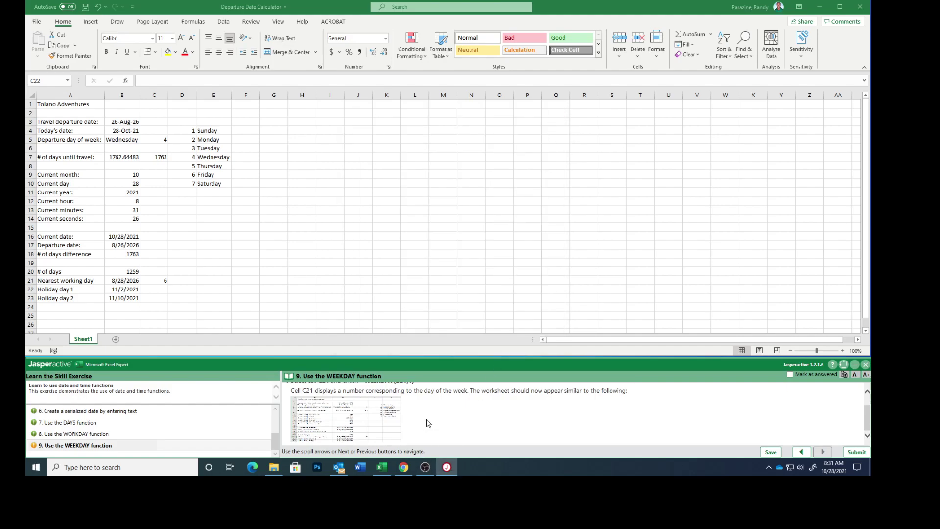
left_click(790, 375)
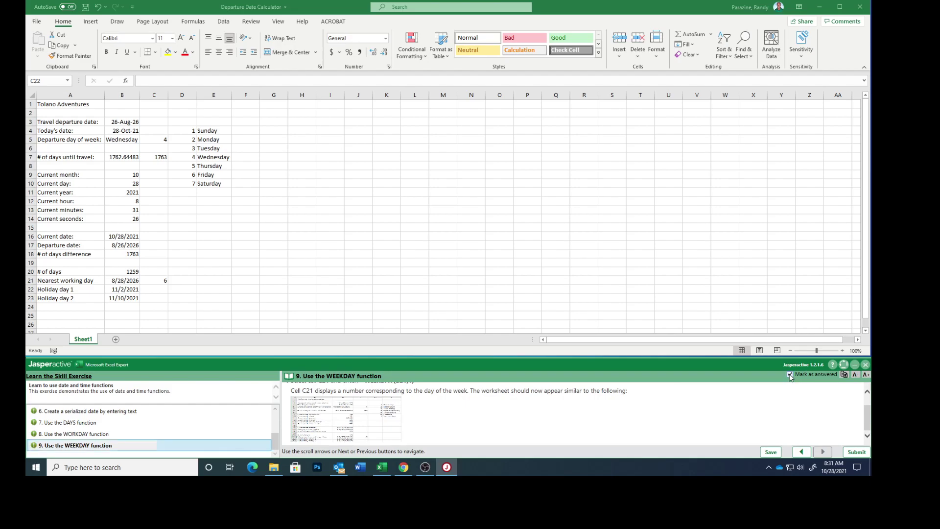
Step: Submit the exercise and confirm sending the results for scoring
left_click(856, 451)
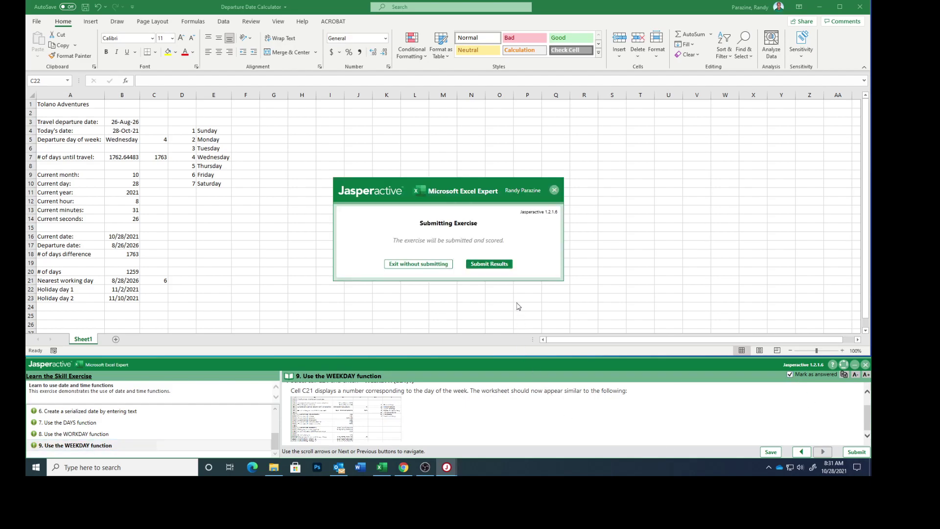
left_click(497, 265)
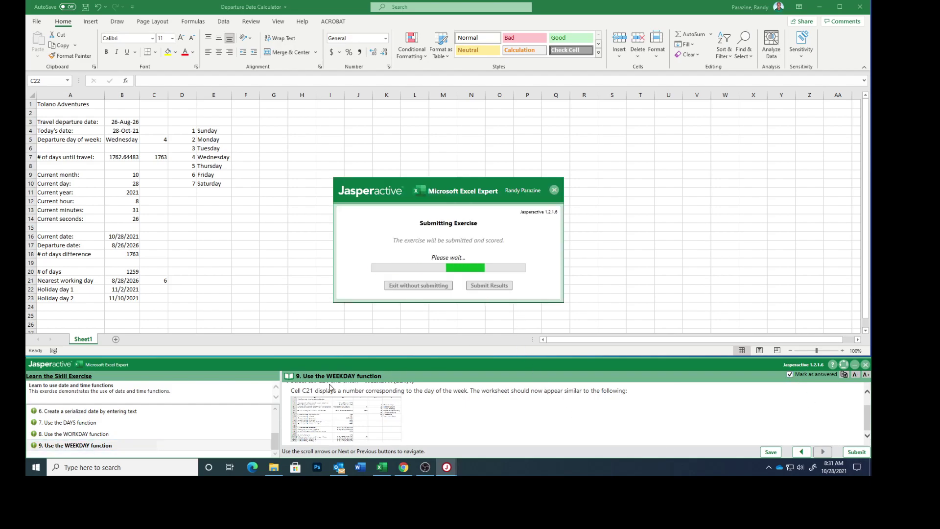